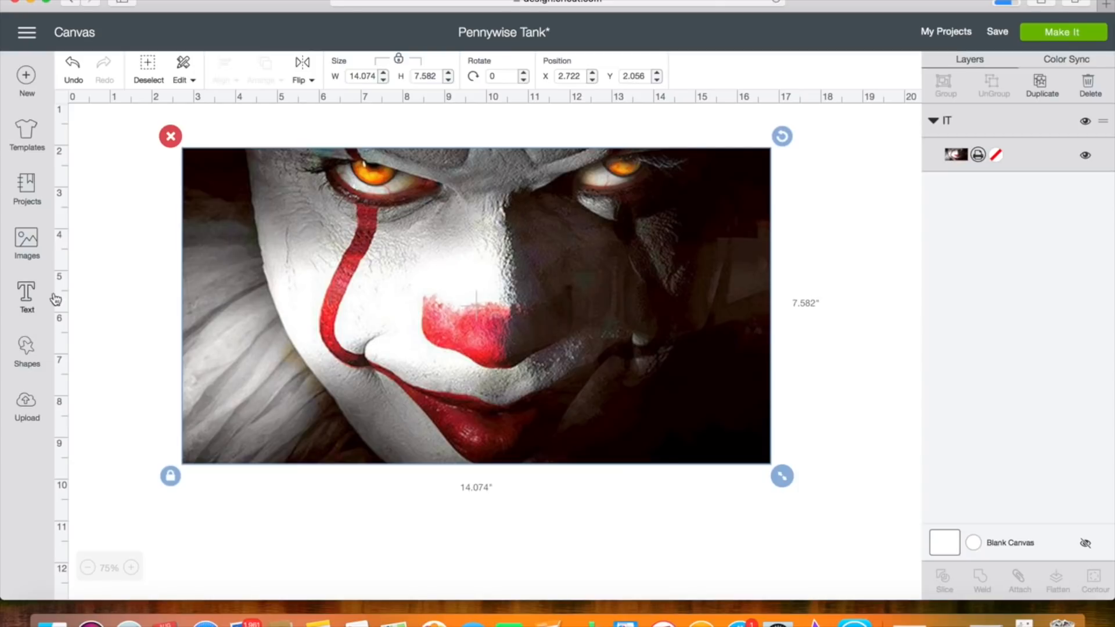
Add a new text object and set its font to Impact by searching the fonts for IMPACT.
{"action": "left_click", "coordinate": [27, 296]}
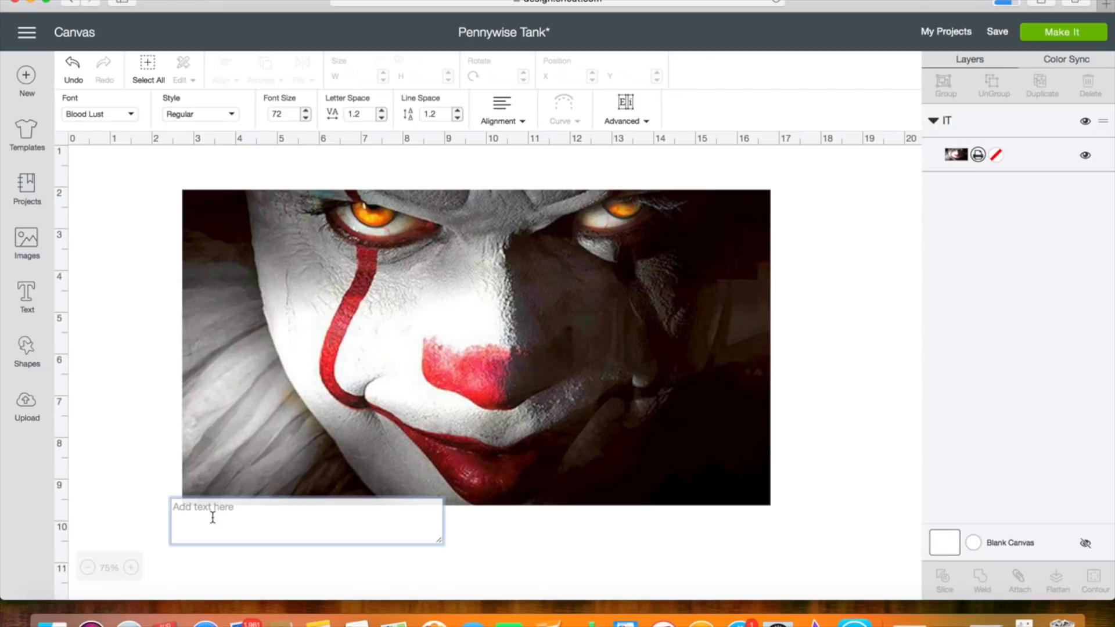
{"action": "left_click", "coordinate": [126, 116]}
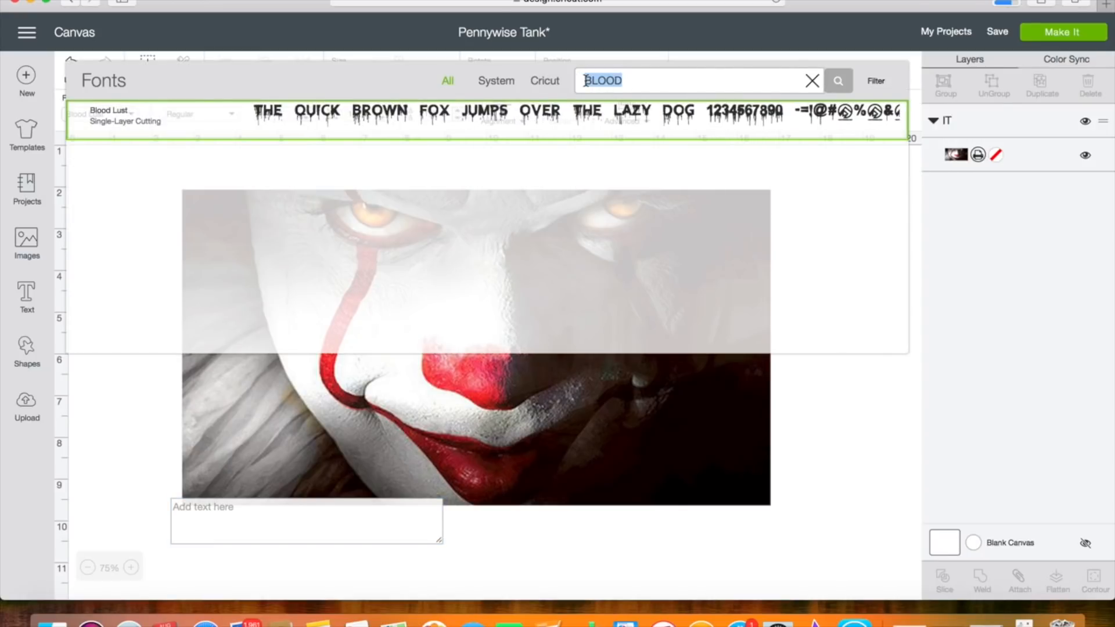
{"action": "key", "text": "BackSpace"}
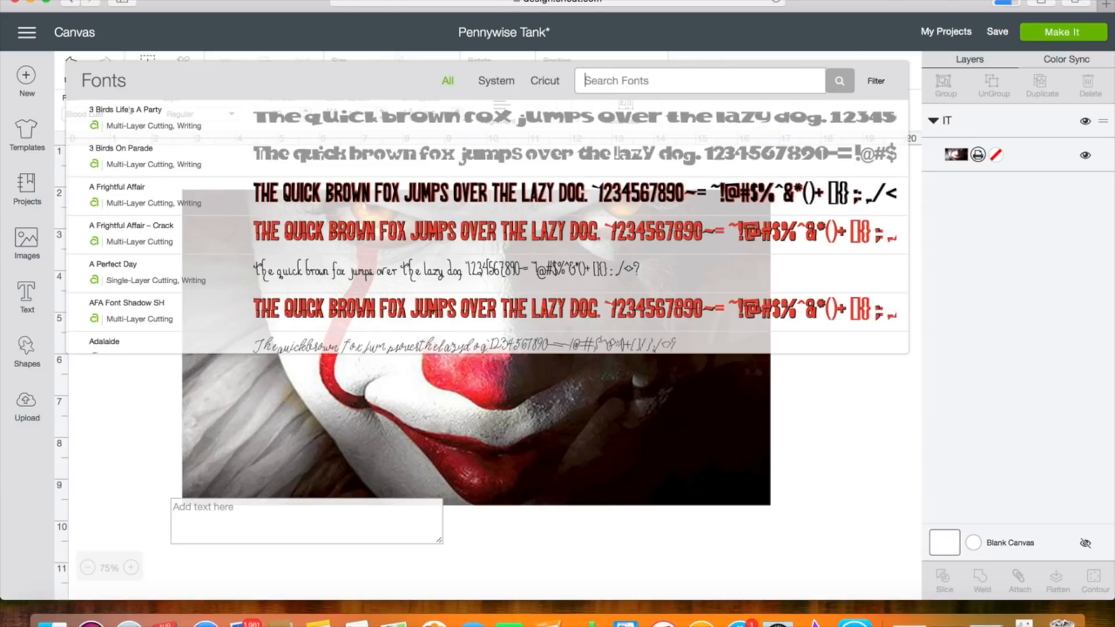
{"action": "type", "text": "IMPACT"}
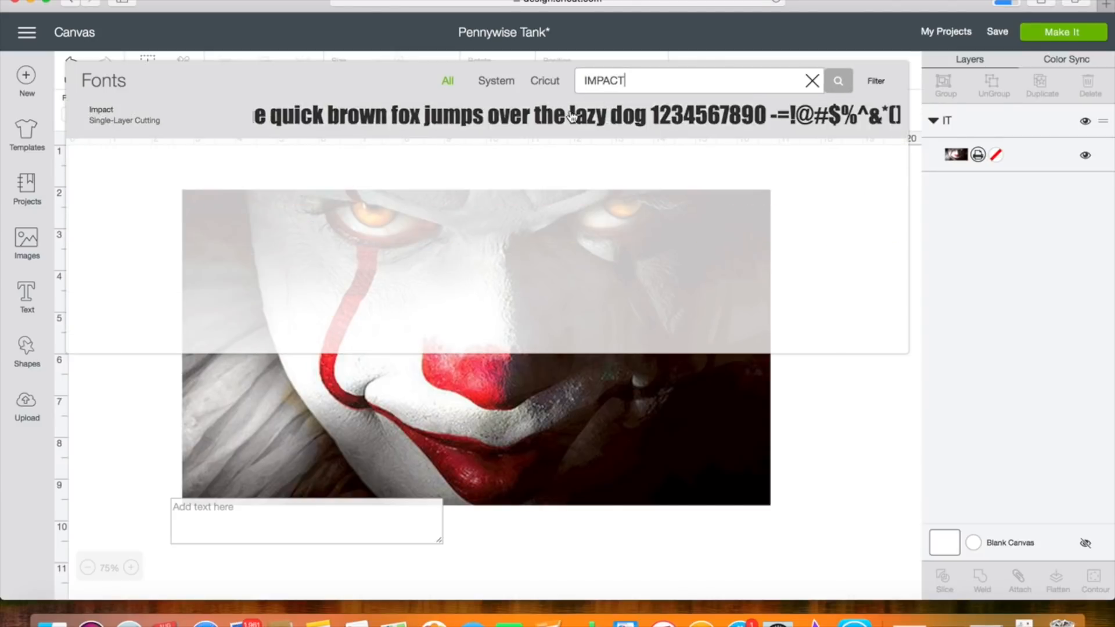
{"action": "left_click", "coordinate": [572, 116]}
Enter the text as two lines, "WE ALL" above "FLOAT".
{"action": "left_click", "coordinate": [201, 520]}
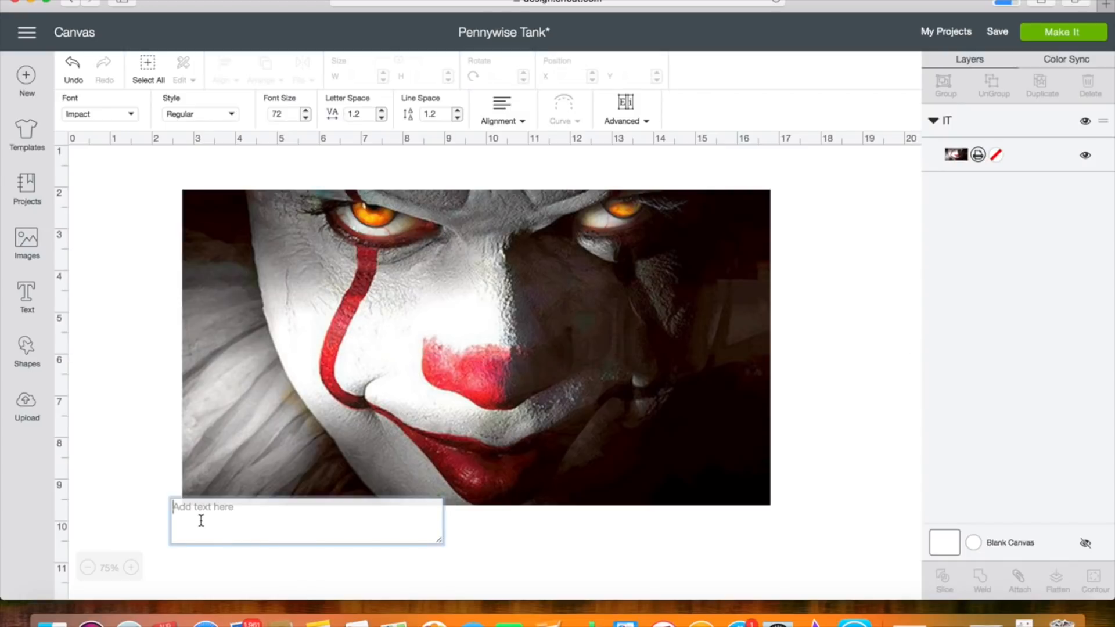
{"action": "type", "text": "WE"}
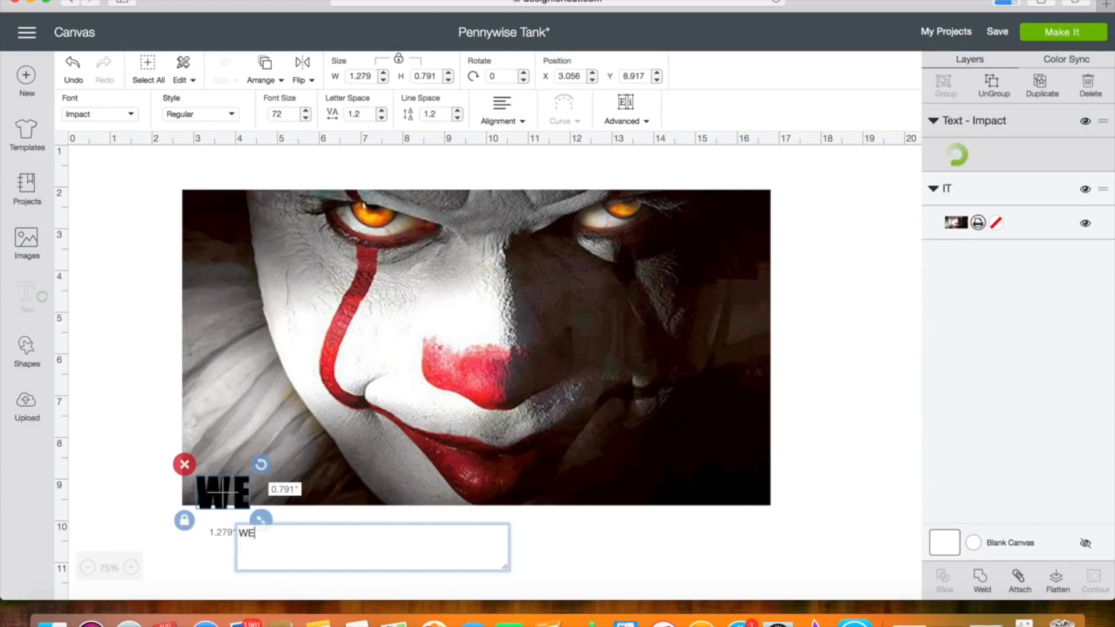
{"action": "type", "text": " ALL "}
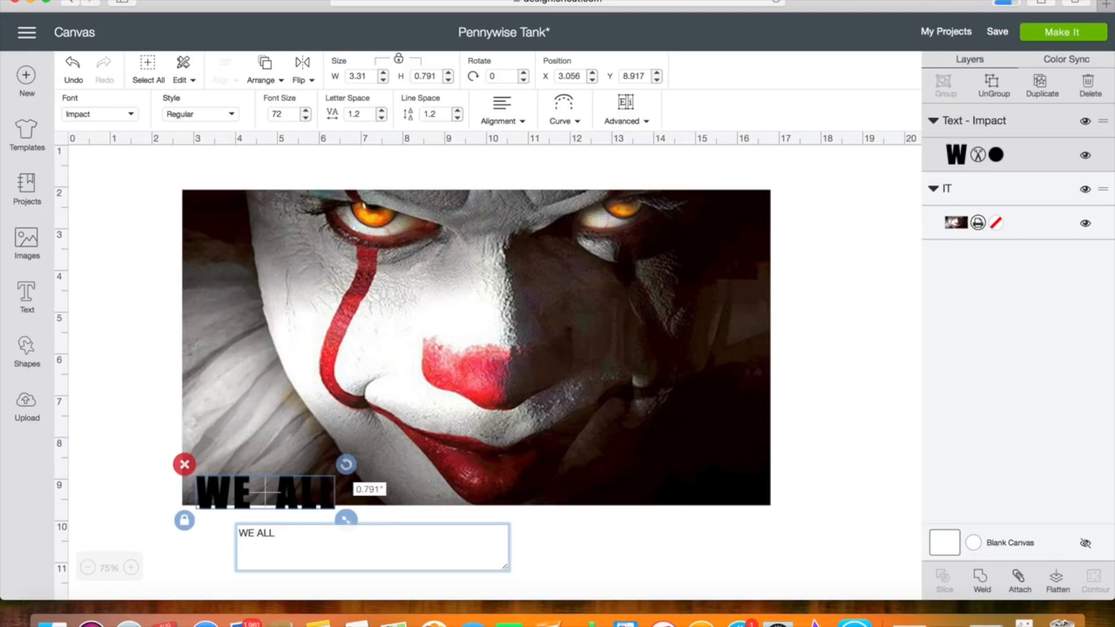
{"action": "type", "text": "FLOAT"}
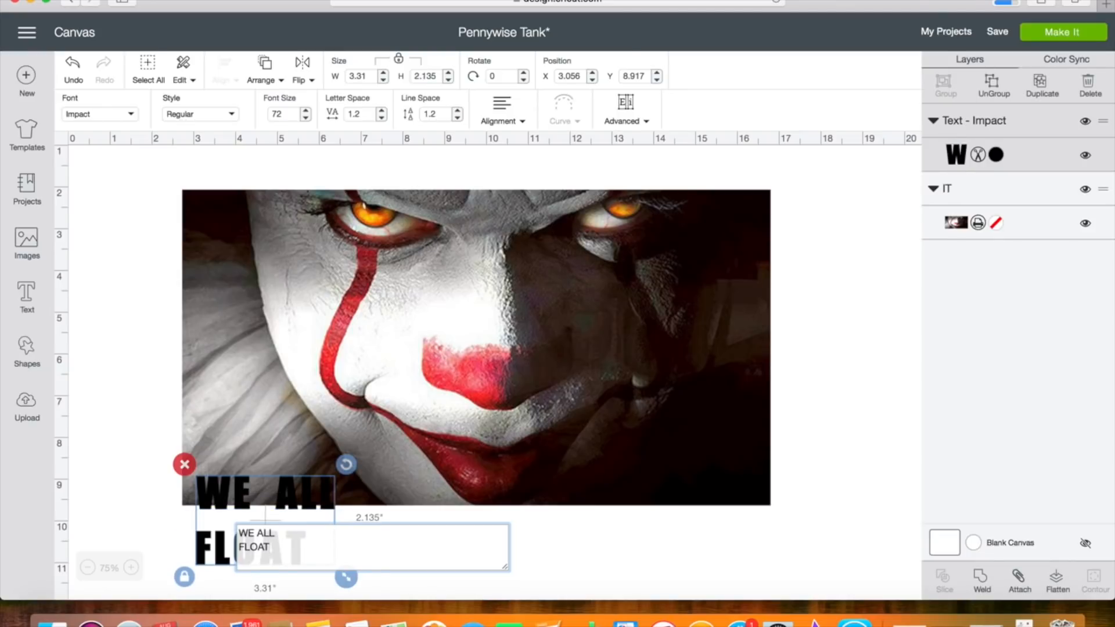
Center-align the two lines of text and set the line spacing to -4.
{"action": "left_click", "coordinate": [501, 116]}
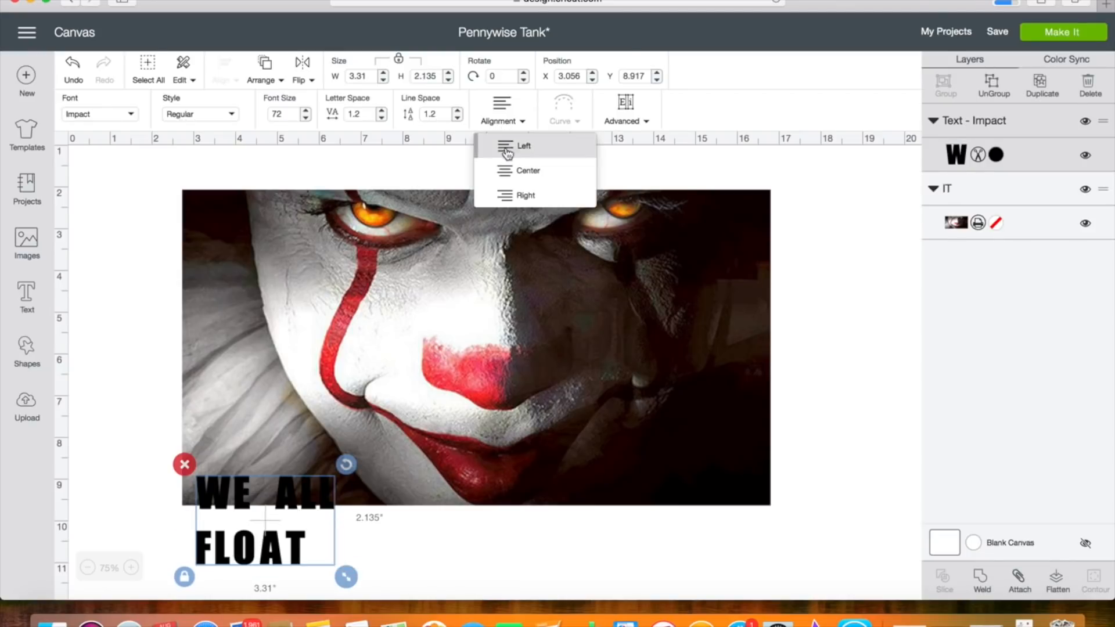
{"action": "left_click", "coordinate": [513, 171]}
{"action": "double_click", "coordinate": [426, 115]}
{"action": "key", "text": "BackSpace"}
{"action": "key", "text": "Return"}
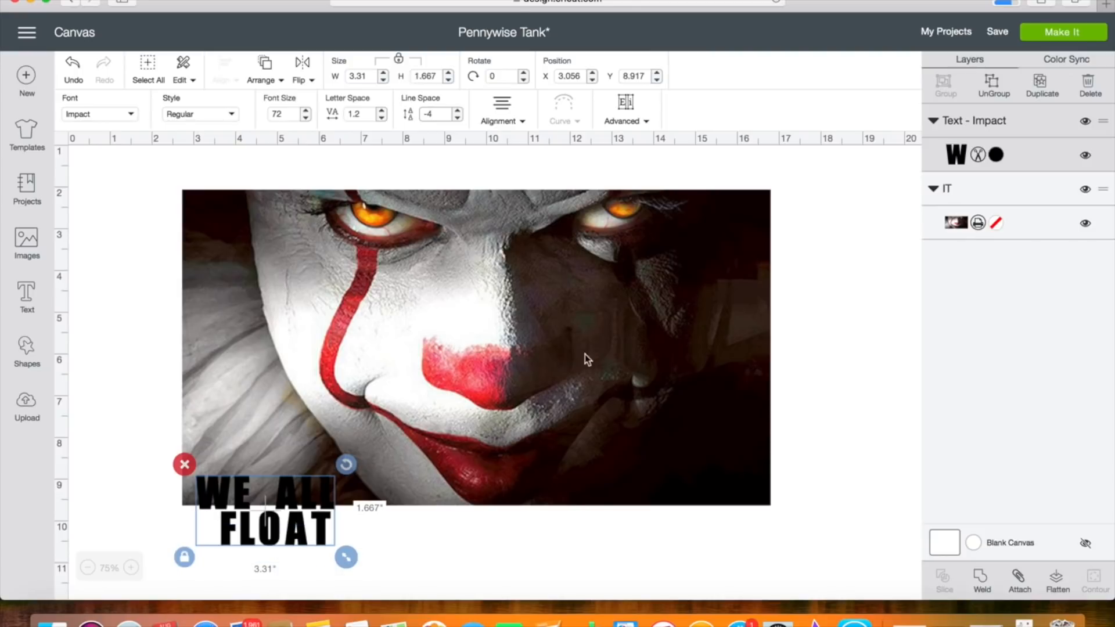
Hide the IT image layer and move the text up to an empty area near the middle of the canvas.
{"action": "left_click", "coordinate": [651, 340]}
{"action": "left_click", "coordinate": [1086, 223]}
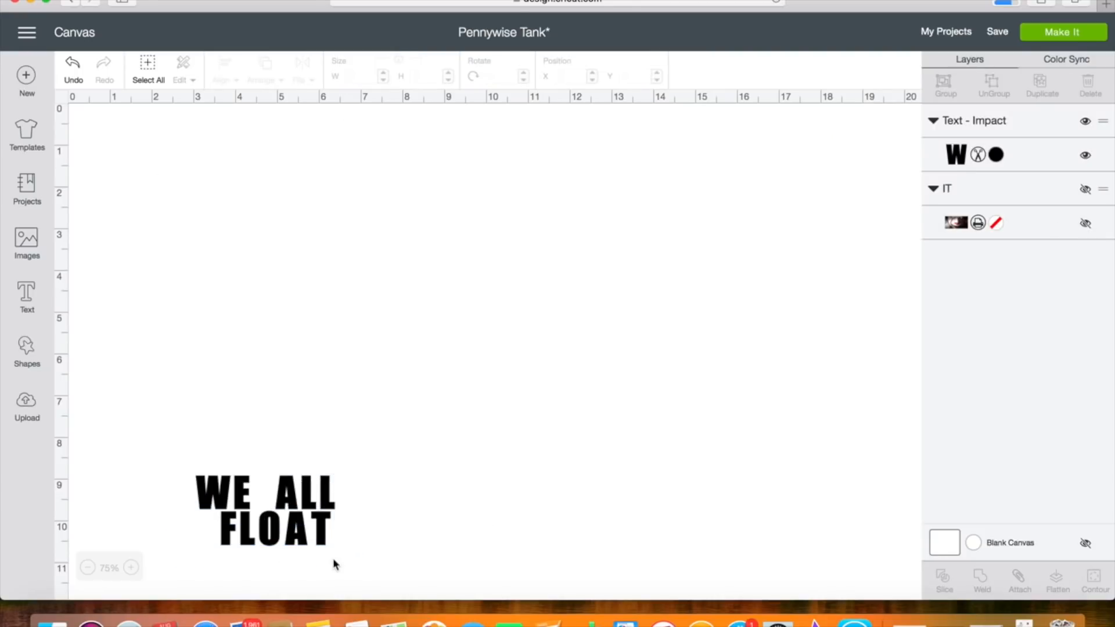
{"action": "left_click_drag", "start_coordinate": [288, 498], "coordinate": [440, 314]}
Reduce the text's letter spacing to 0.2 and its line spacing to -4.3, with center alignment.
{"action": "left_click", "coordinate": [382, 118]}
{"action": "left_click", "coordinate": [382, 118]}
{"action": "left_click", "coordinate": [381, 118]}
{"action": "left_click", "coordinate": [382, 118]}
{"action": "left_click", "coordinate": [381, 118]}
{"action": "left_click", "coordinate": [381, 118]}
{"action": "left_click", "coordinate": [382, 118]}
{"action": "left_click", "coordinate": [381, 118]}
{"action": "left_click", "coordinate": [381, 118]}
{"action": "left_click", "coordinate": [382, 118]}
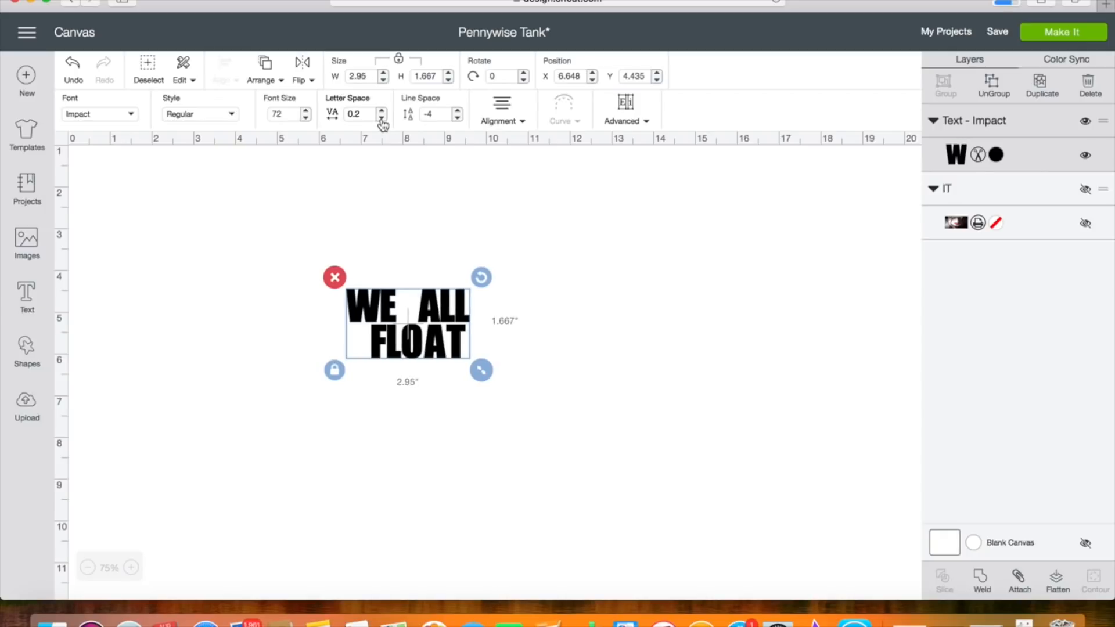
{"action": "left_click", "coordinate": [457, 118]}
{"action": "left_click", "coordinate": [458, 118]}
{"action": "left_click", "coordinate": [458, 118]}
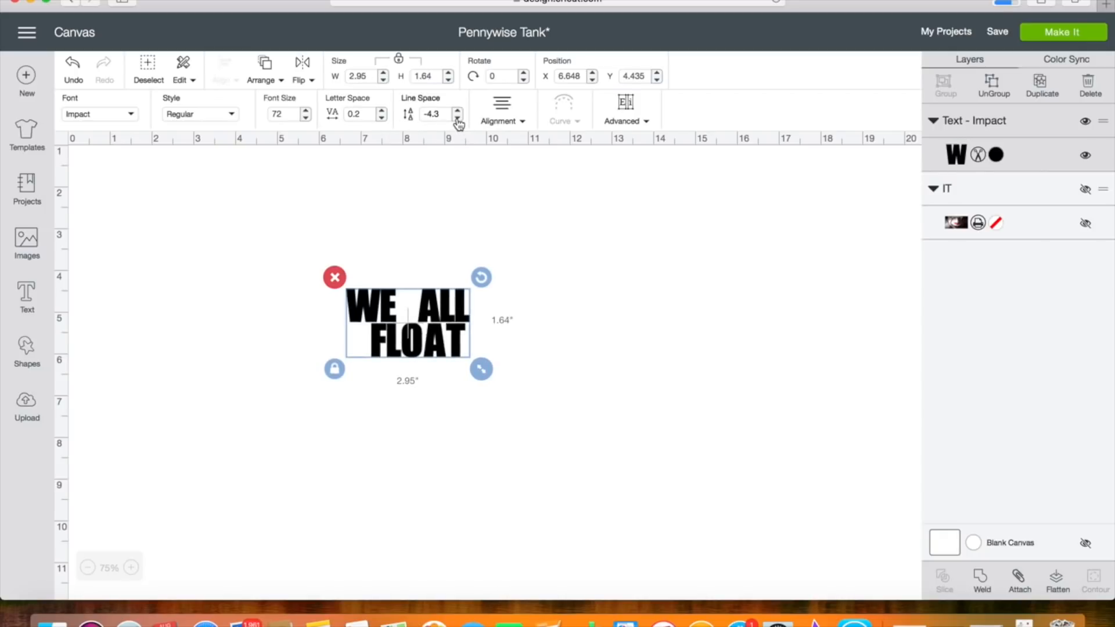
{"action": "left_click", "coordinate": [501, 111]}
{"action": "left_click", "coordinate": [509, 174]}
Ungroup the text into separate letters and group the three letters of ALL.
{"action": "left_click", "coordinate": [993, 87]}
{"action": "left_click_drag", "start_coordinate": [475, 298], "coordinate": [422, 309]}
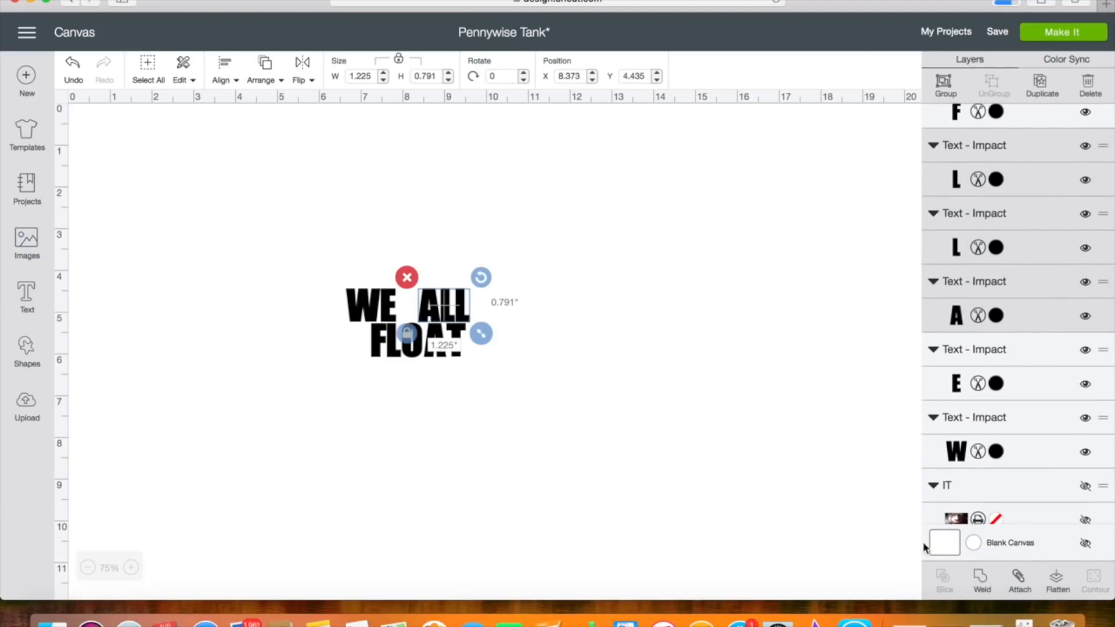
{"action": "left_click", "coordinate": [951, 90]}
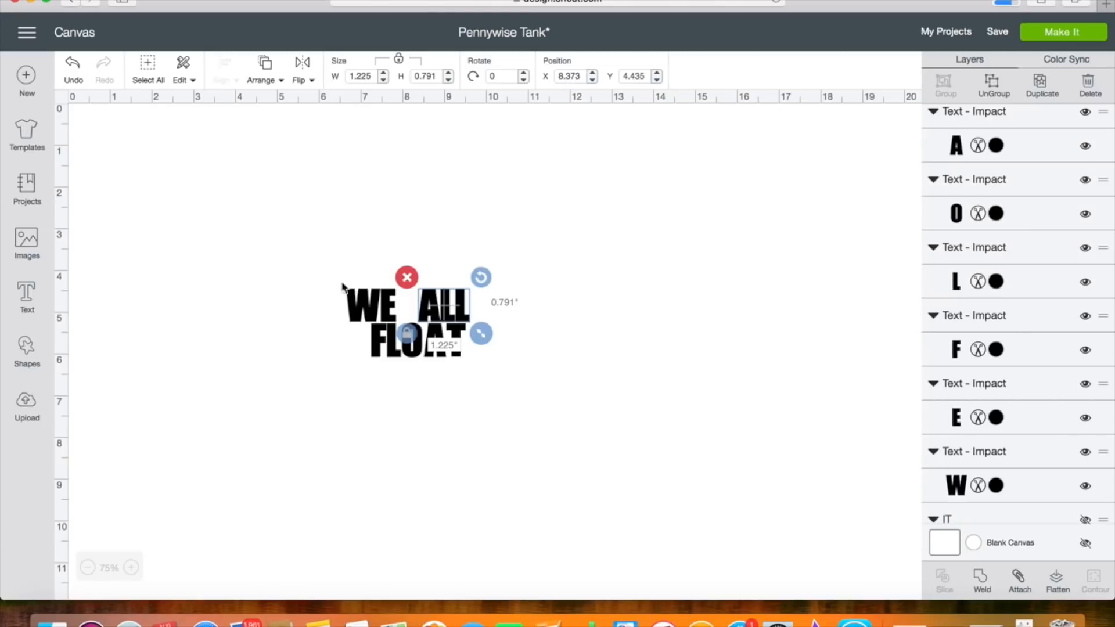
Select the letters W and E together and move them close to ALL, level with it on the same line.
{"action": "left_click", "coordinate": [341, 310]}
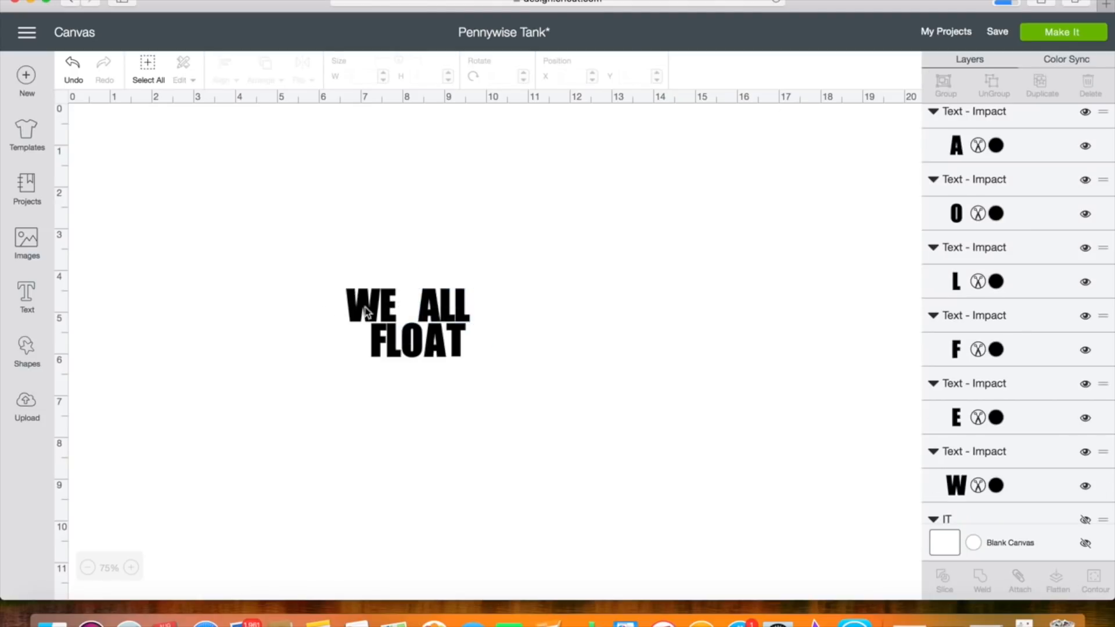
{"action": "left_click_drag", "start_coordinate": [335, 310], "coordinate": [399, 308]}
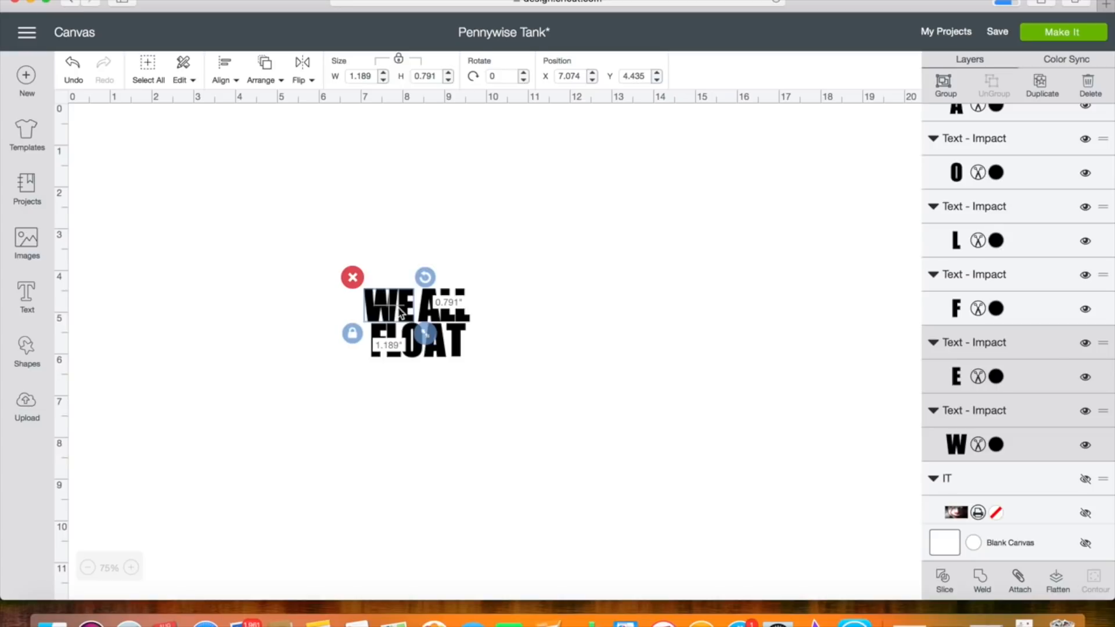
{"action": "left_click", "coordinate": [399, 309]}
{"action": "left_click_drag", "start_coordinate": [349, 316], "coordinate": [402, 305]}
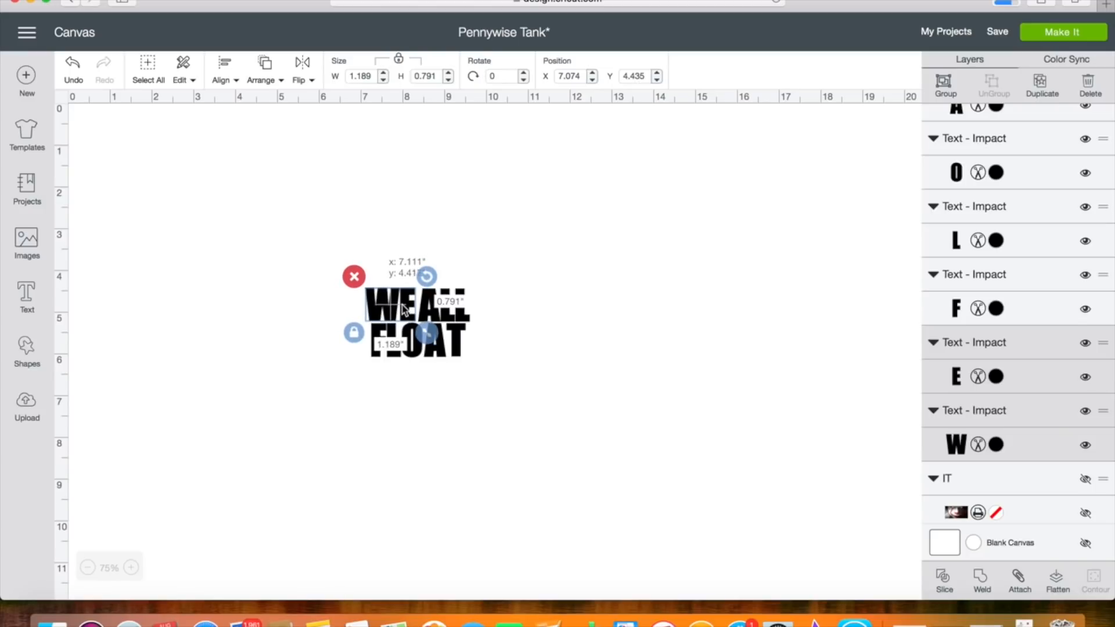
{"action": "left_click_drag", "start_coordinate": [402, 305], "coordinate": [402, 306]}
Select all the letters of the upper line, WE and ALL, and attach them together.
{"action": "left_click", "coordinate": [311, 327]}
{"action": "left_click_drag", "start_coordinate": [336, 314], "coordinate": [471, 299]}
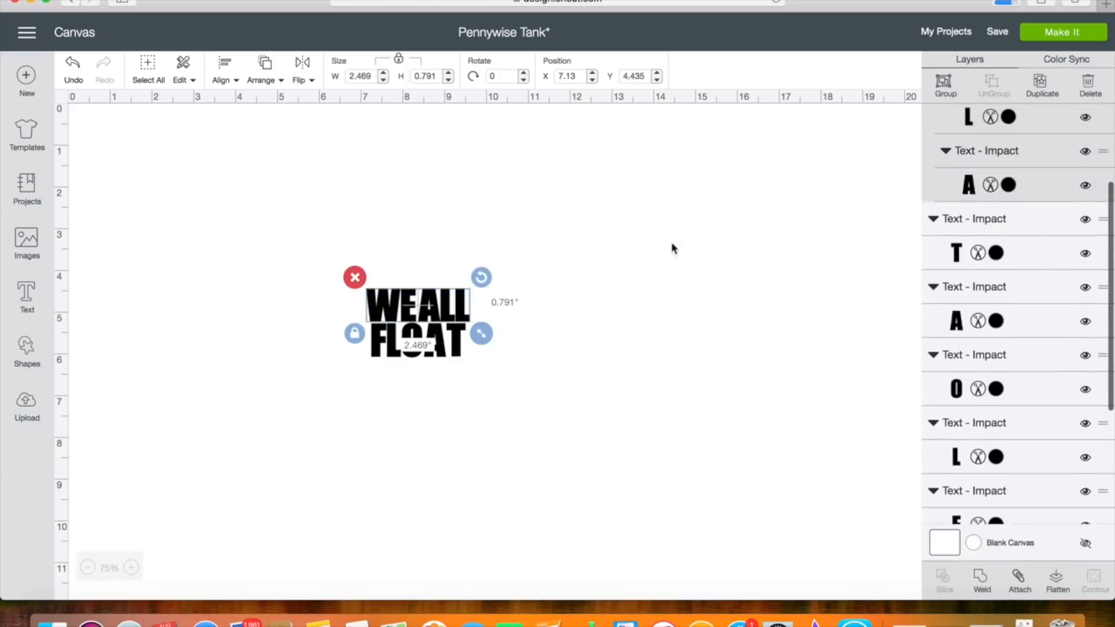
{"action": "left_click", "coordinate": [1020, 577]}
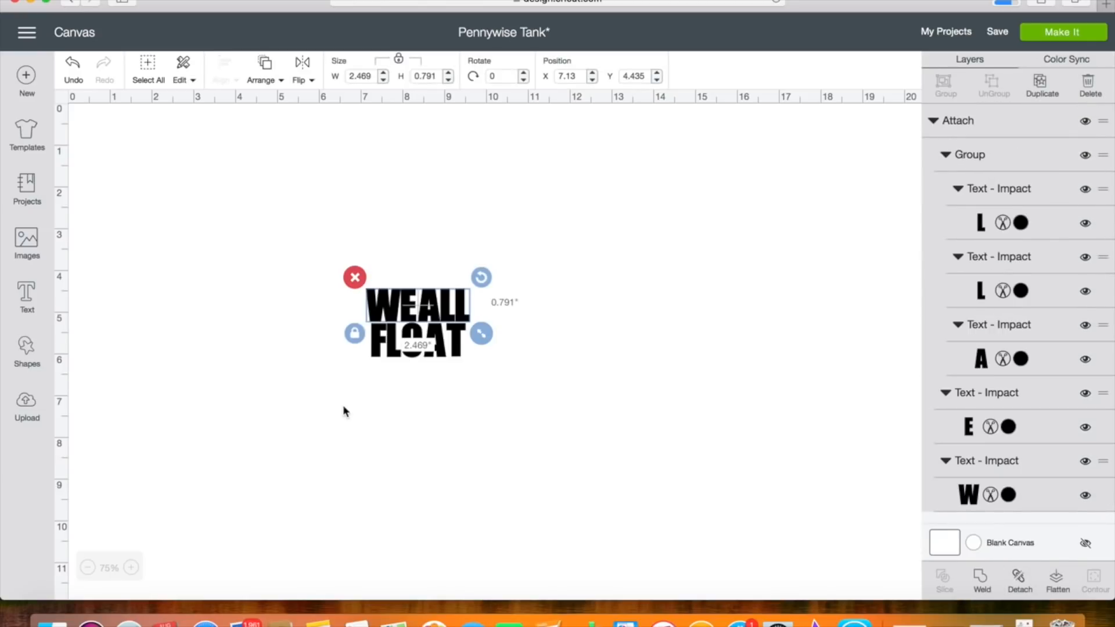
{"action": "left_click", "coordinate": [337, 355]}
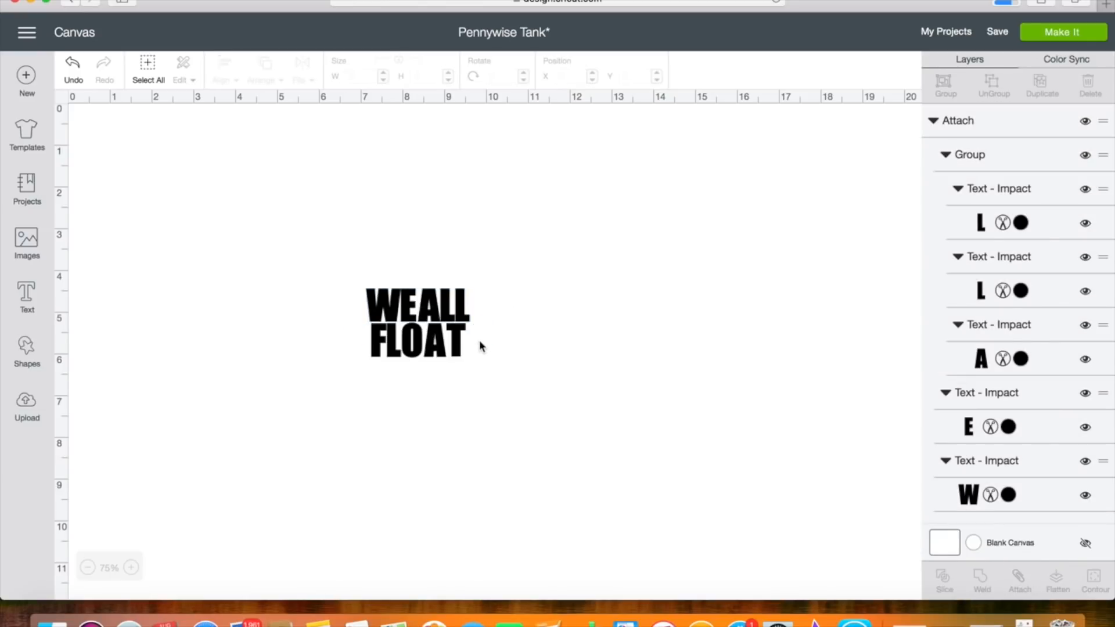
Close up the spacing of the A and T in FLOAT and attach the word's five letters together.
{"action": "left_click", "coordinate": [440, 348]}
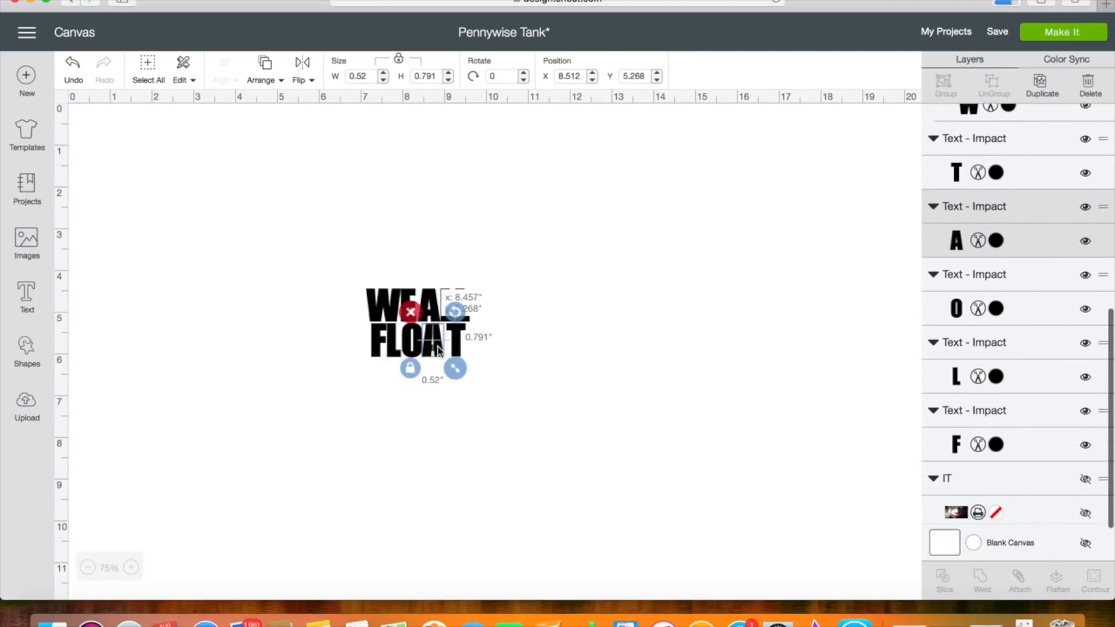
{"action": "left_click_drag", "start_coordinate": [440, 347], "coordinate": [452, 349]}
{"action": "left_click", "coordinate": [454, 349]}
{"action": "left_click_drag", "start_coordinate": [346, 345], "coordinate": [568, 378]}
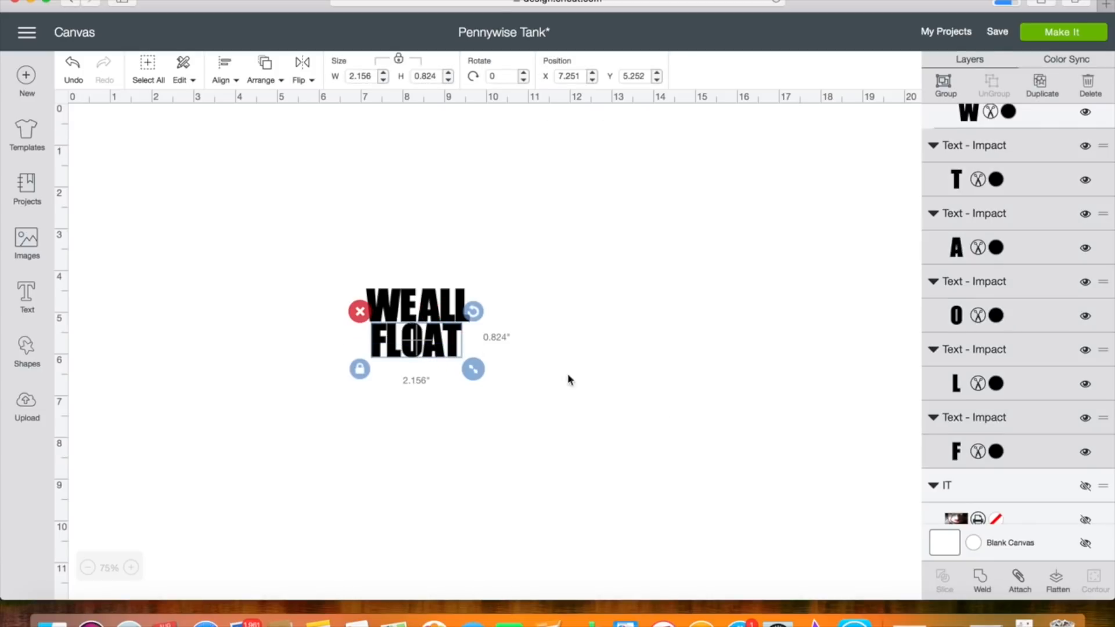
{"action": "left_click", "coordinate": [1021, 583]}
Center the WE ALL and FLOAT lines horizontally on each other and weld them into one shape.
{"action": "left_click_drag", "start_coordinate": [316, 268], "coordinate": [504, 360]}
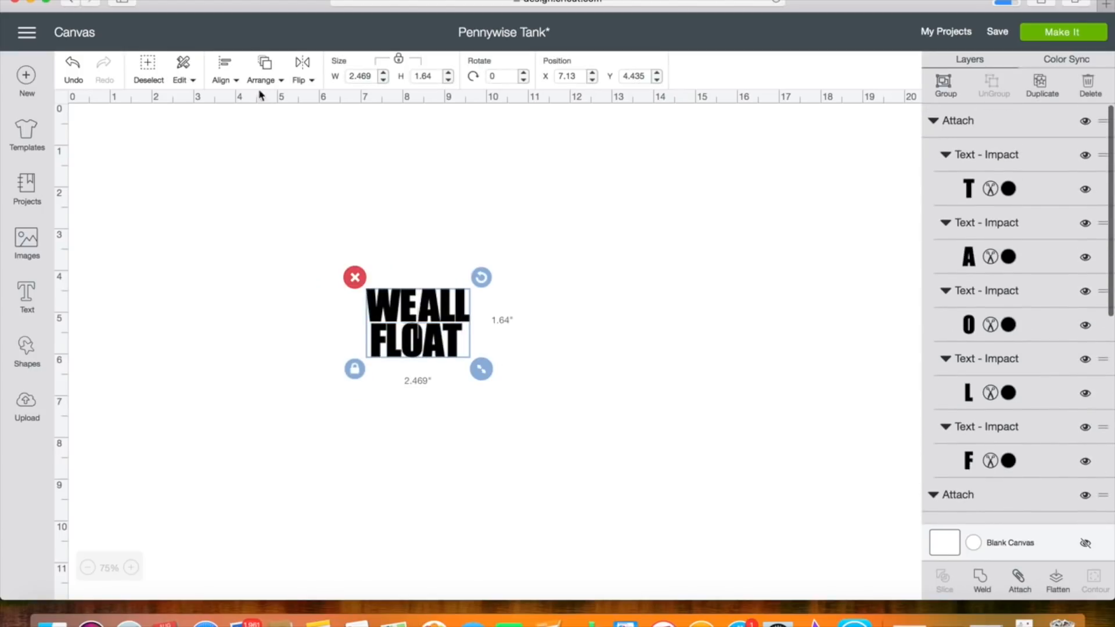
{"action": "left_click", "coordinate": [229, 82]}
{"action": "left_click", "coordinate": [238, 145]}
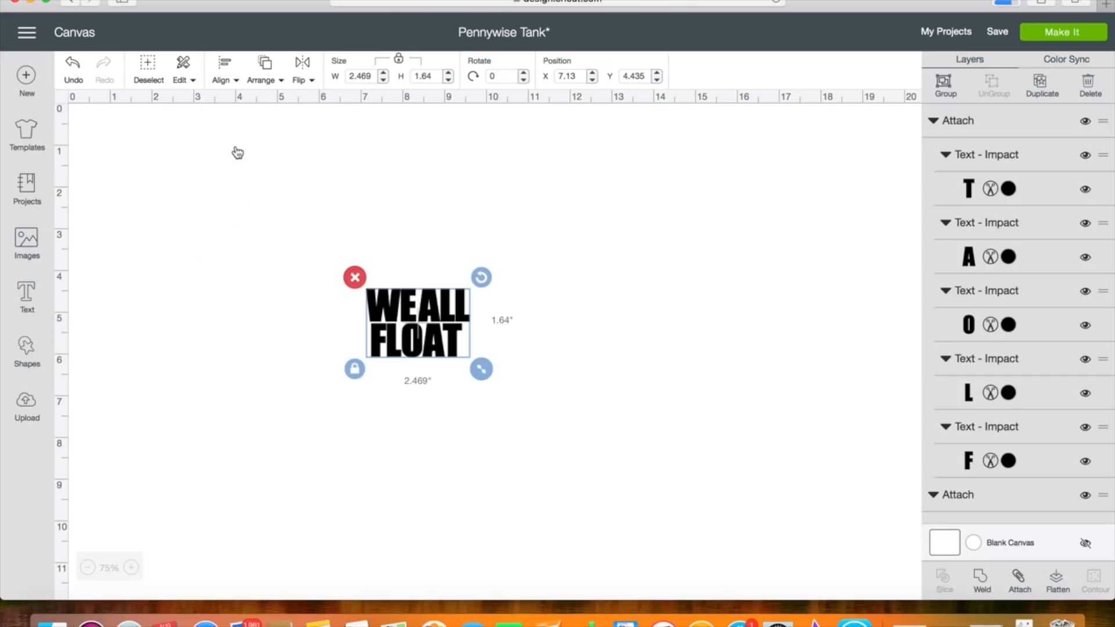
{"action": "left_click", "coordinate": [271, 396]}
{"action": "left_click", "coordinate": [390, 360]}
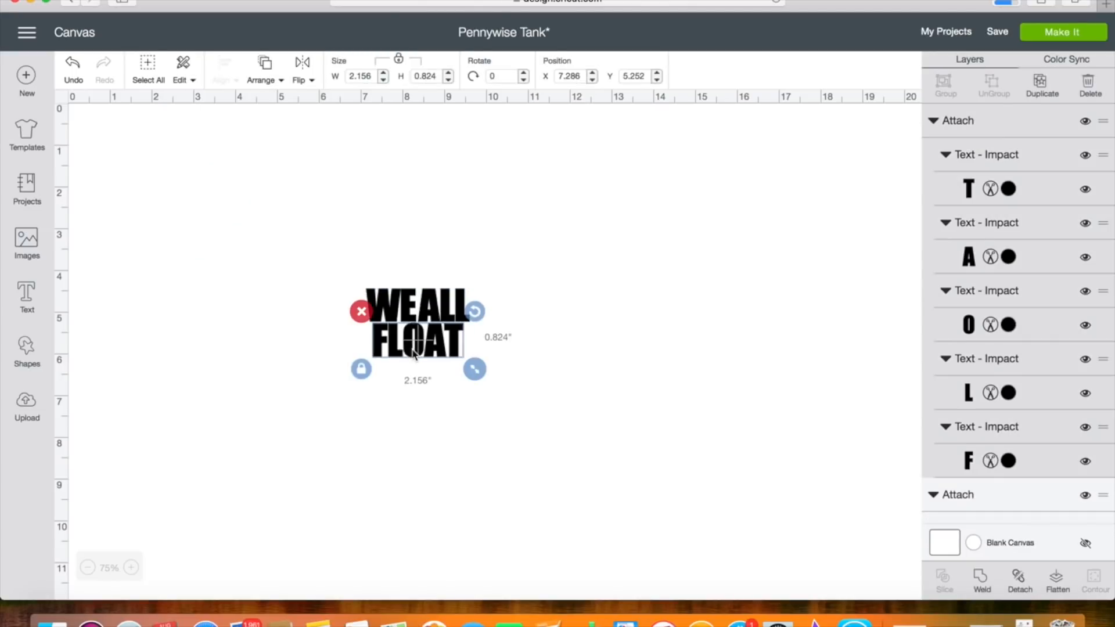
{"action": "left_click", "coordinate": [306, 331]}
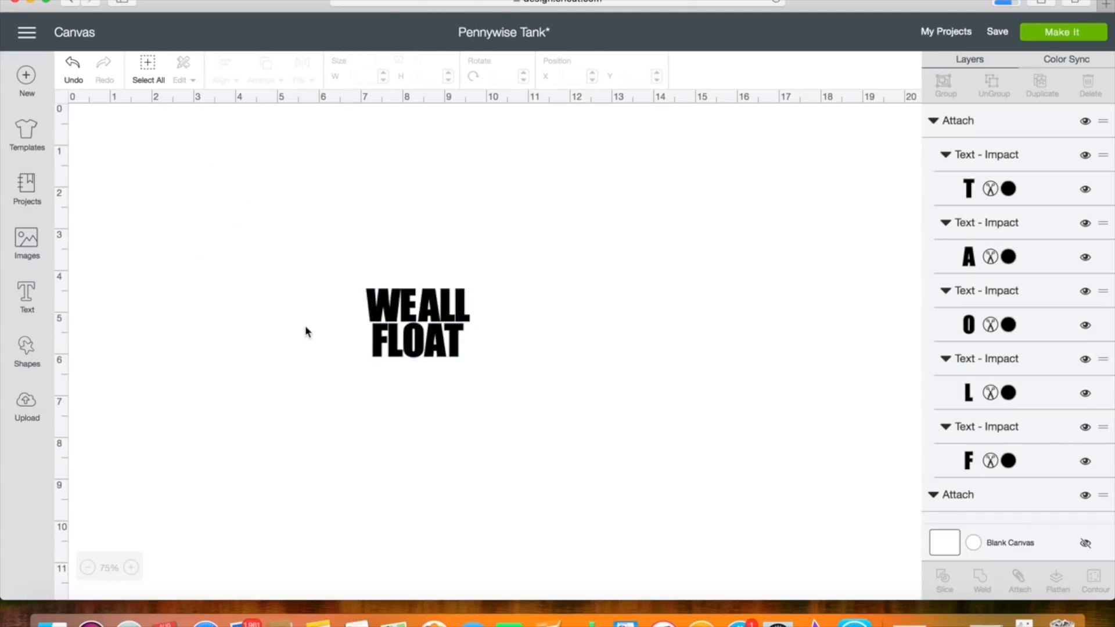
{"action": "left_click_drag", "start_coordinate": [348, 298], "coordinate": [507, 354]}
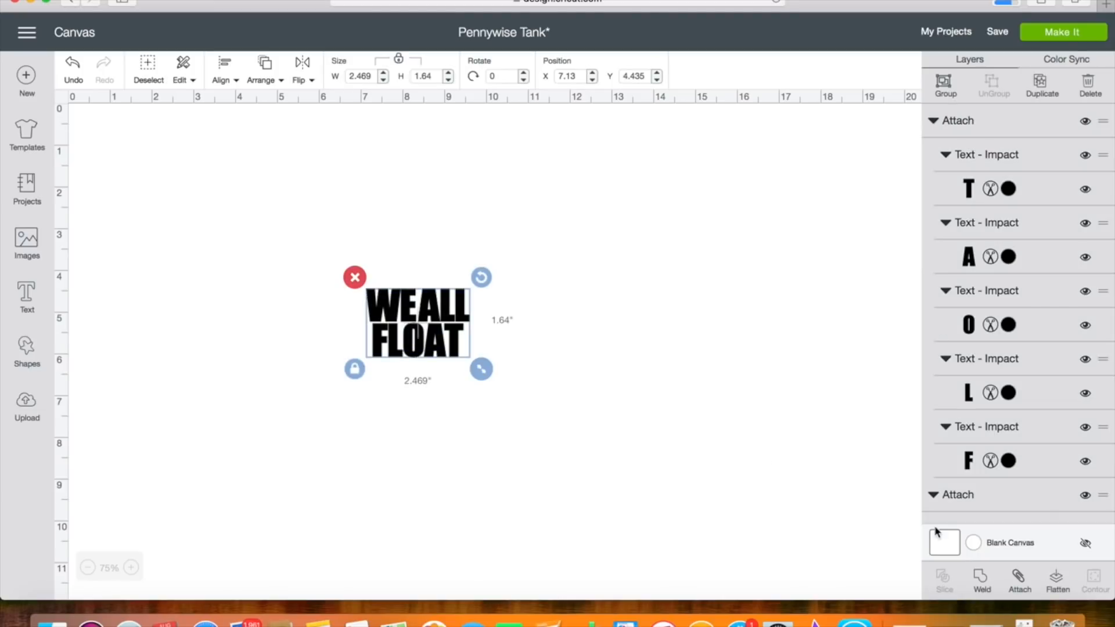
{"action": "left_click", "coordinate": [982, 580]}
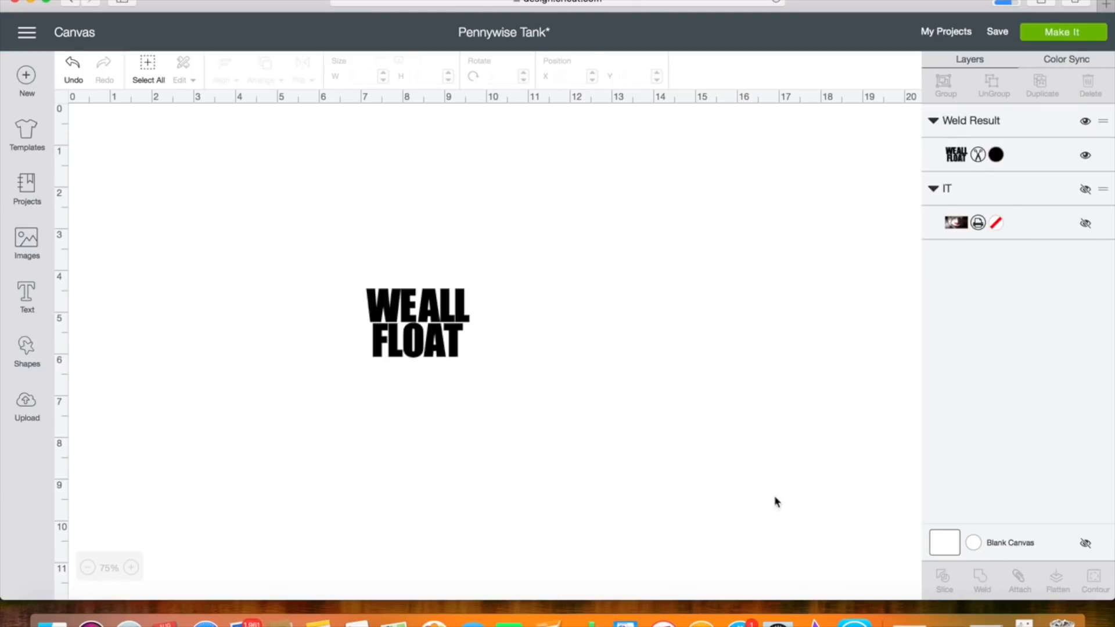
Enlarge the welded text to about 8.1 by 5.4 inches and move it to the middle of the canvas.
{"action": "left_click", "coordinate": [436, 353]}
{"action": "left_click_drag", "start_coordinate": [485, 377], "coordinate": [719, 526]}
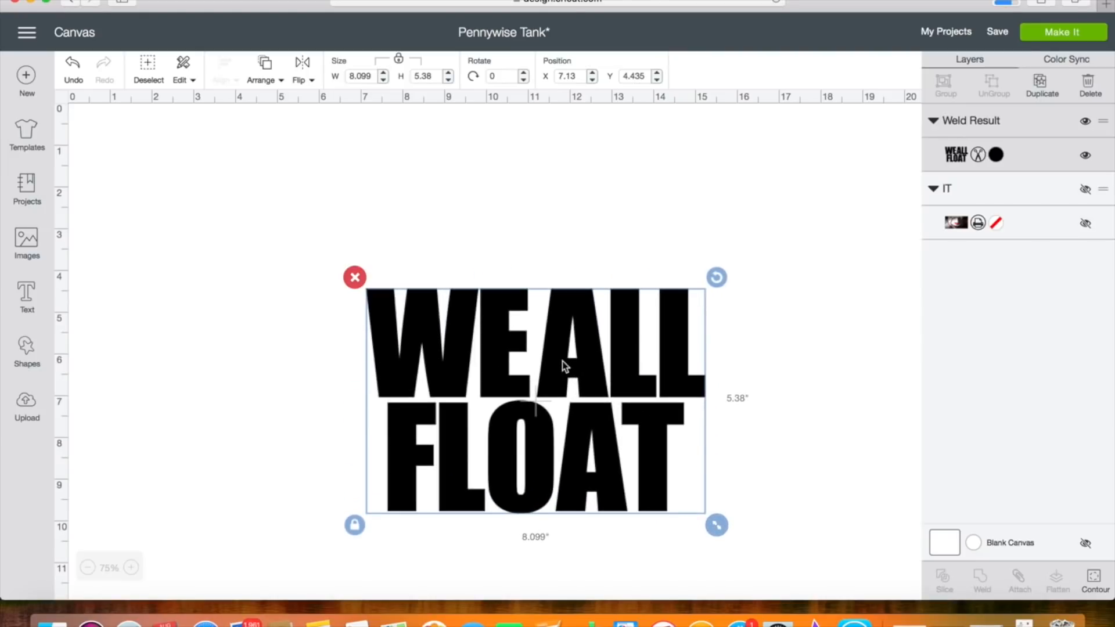
{"action": "left_click_drag", "start_coordinate": [562, 361], "coordinate": [493, 274]}
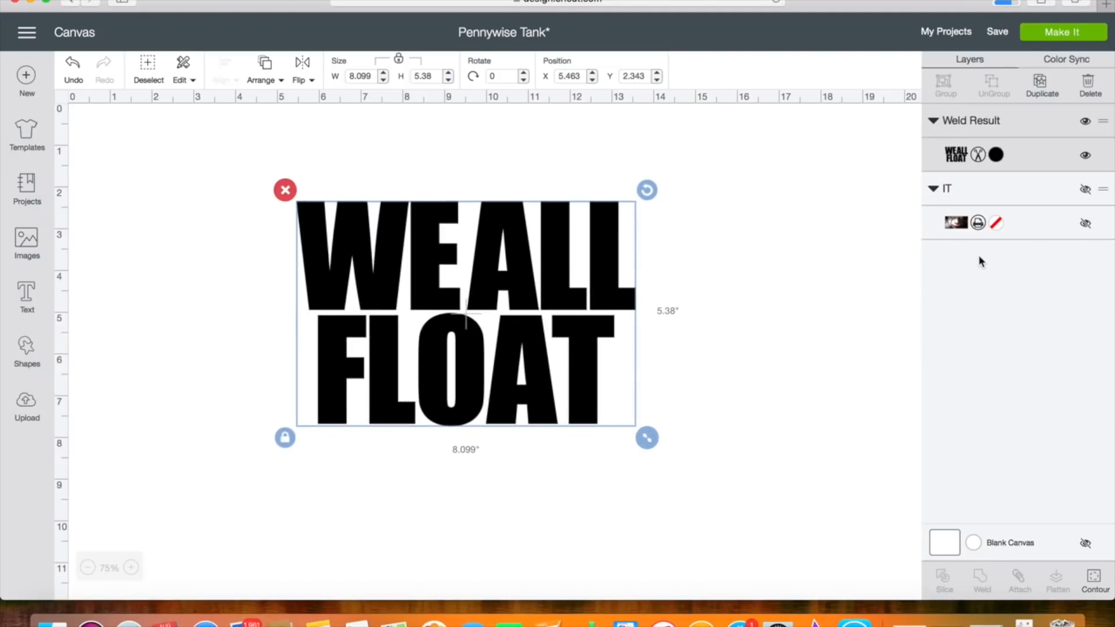
Show the IT image again, then enlarge the welded text and position it over the clown's face.
{"action": "left_click", "coordinate": [1086, 227]}
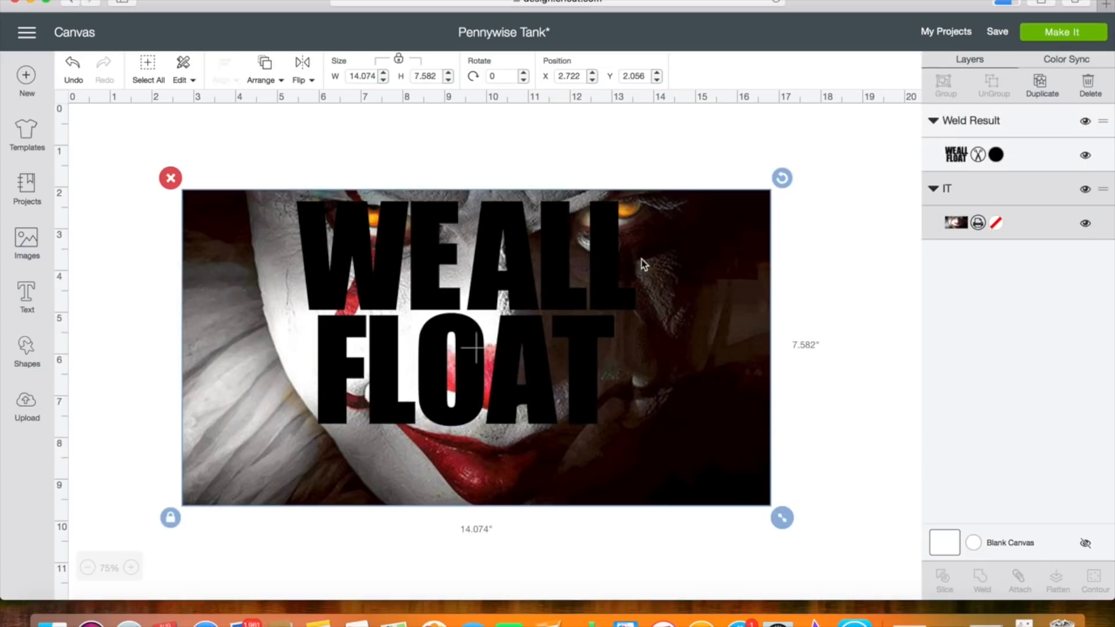
{"action": "left_click", "coordinate": [527, 288]}
{"action": "left_click_drag", "start_coordinate": [647, 440], "coordinate": [757, 513]}
{"action": "left_click_drag", "start_coordinate": [618, 451], "coordinate": [538, 437]}
Scale the clown image down to about 13.48 by 7.26 inches and shift it slightly right behind the text.
{"action": "left_click", "coordinate": [738, 491]}
{"action": "left_click_drag", "start_coordinate": [787, 516], "coordinate": [756, 505]}
{"action": "left_click_drag", "start_coordinate": [694, 441], "coordinate": [716, 445]}
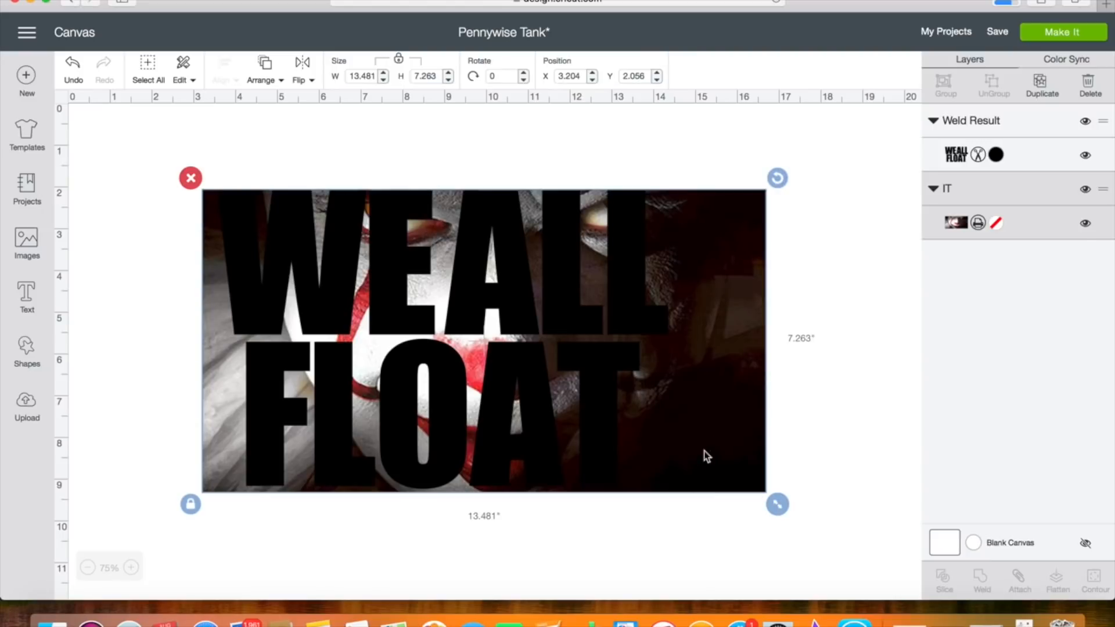
Select the welded text together with the clown image and slice them.
{"action": "left_click", "coordinate": [609, 548]}
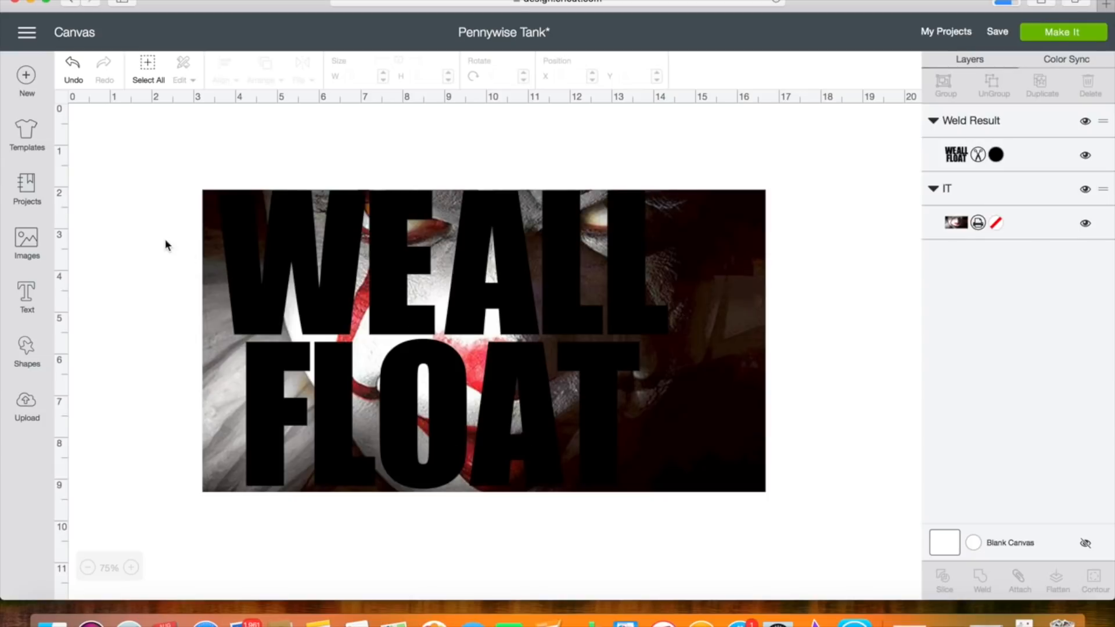
{"action": "left_click_drag", "start_coordinate": [150, 226], "coordinate": [744, 435]}
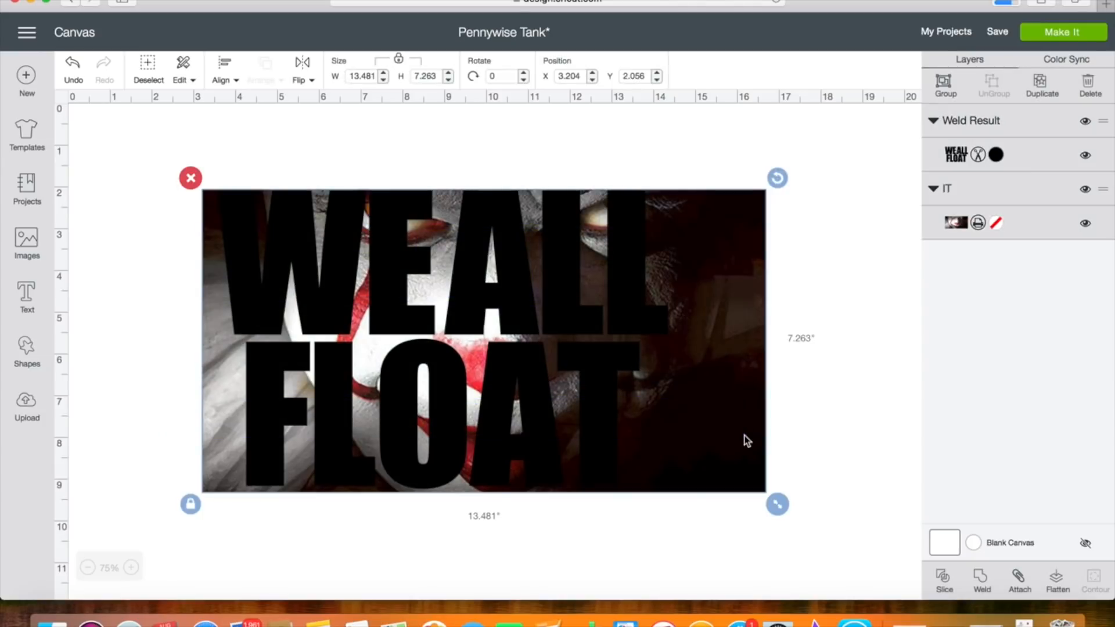
{"action": "left_click", "coordinate": [946, 583]}
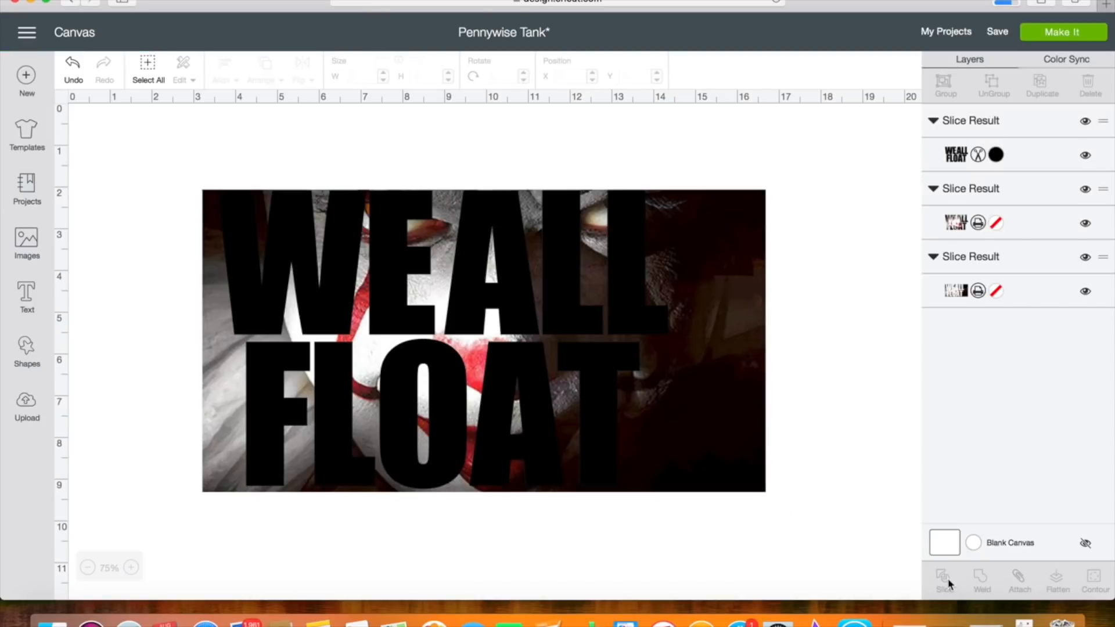
Delete the leftover clown background and the solid black lettering, then move the image-filled lettering up to the canvas's upper edge.
{"action": "left_click_drag", "start_coordinate": [728, 322], "coordinate": [819, 592]}
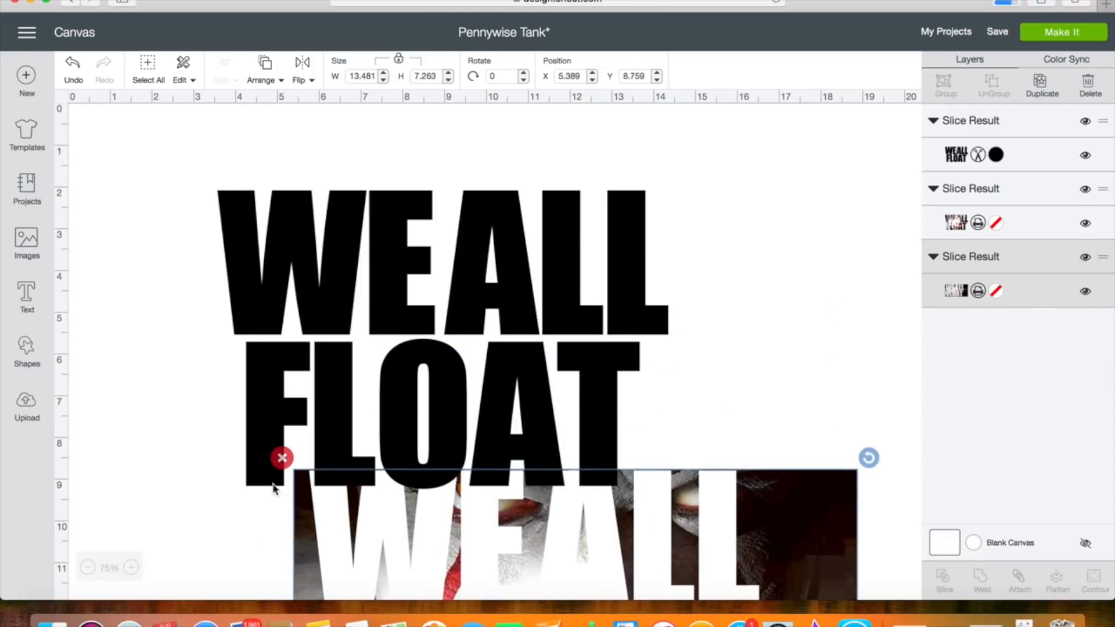
{"action": "left_click", "coordinate": [281, 456]}
{"action": "left_click_drag", "start_coordinate": [256, 311], "coordinate": [301, 363]}
{"action": "left_click", "coordinate": [252, 235]}
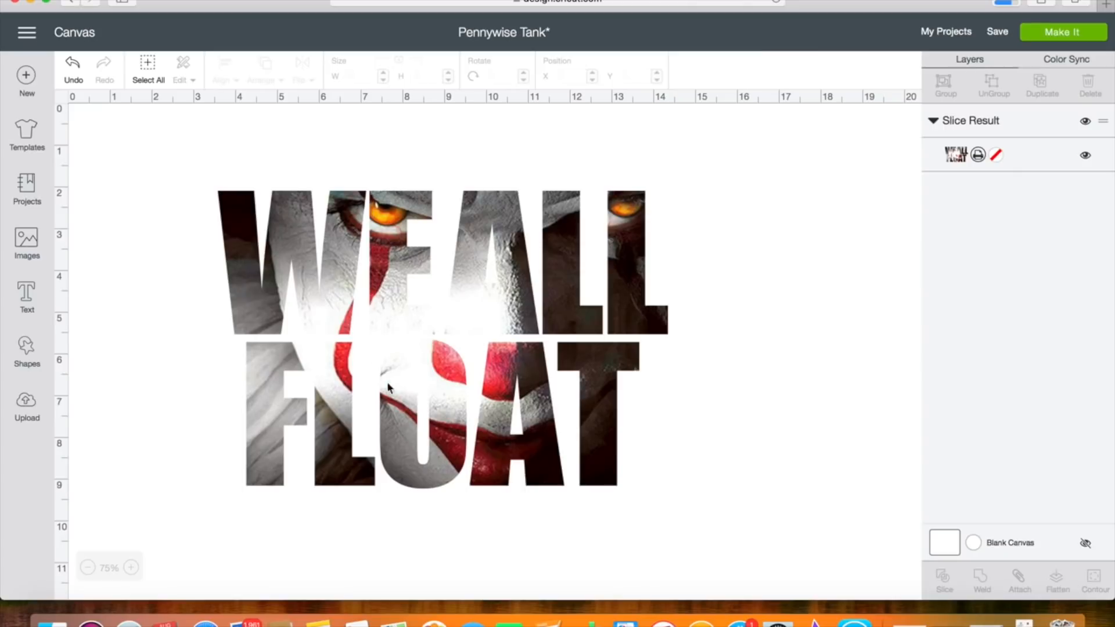
{"action": "left_click_drag", "start_coordinate": [382, 377], "coordinate": [386, 328]}
{"action": "left_click", "coordinate": [143, 319]}
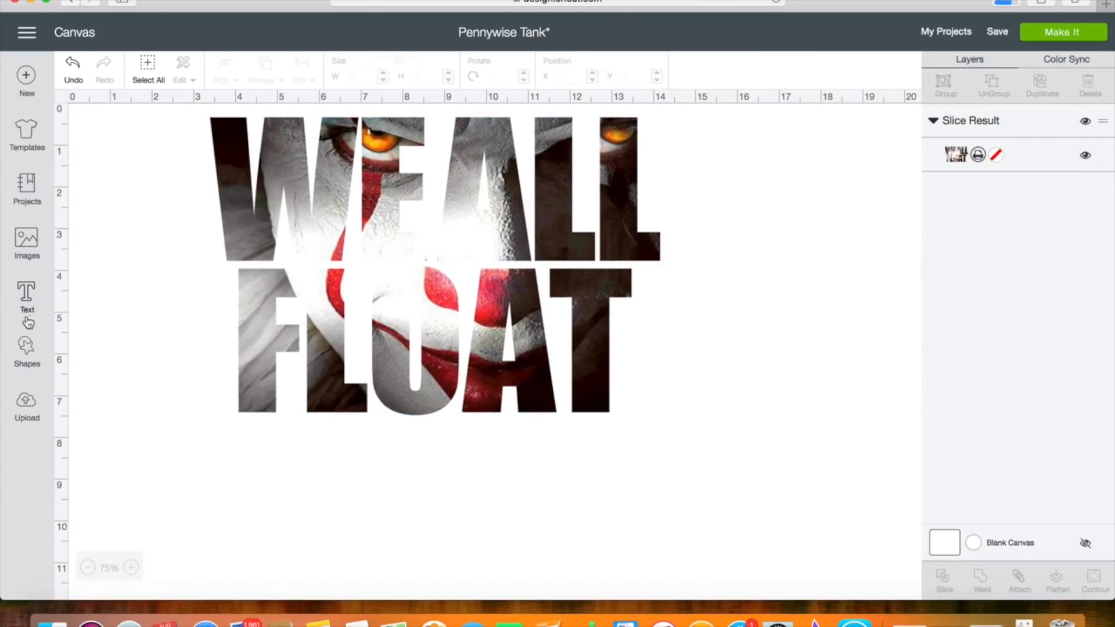
Add the text DOWN HERE below the image-filled lettering and set its font to Blood Lust.
{"action": "left_click", "coordinate": [27, 295]}
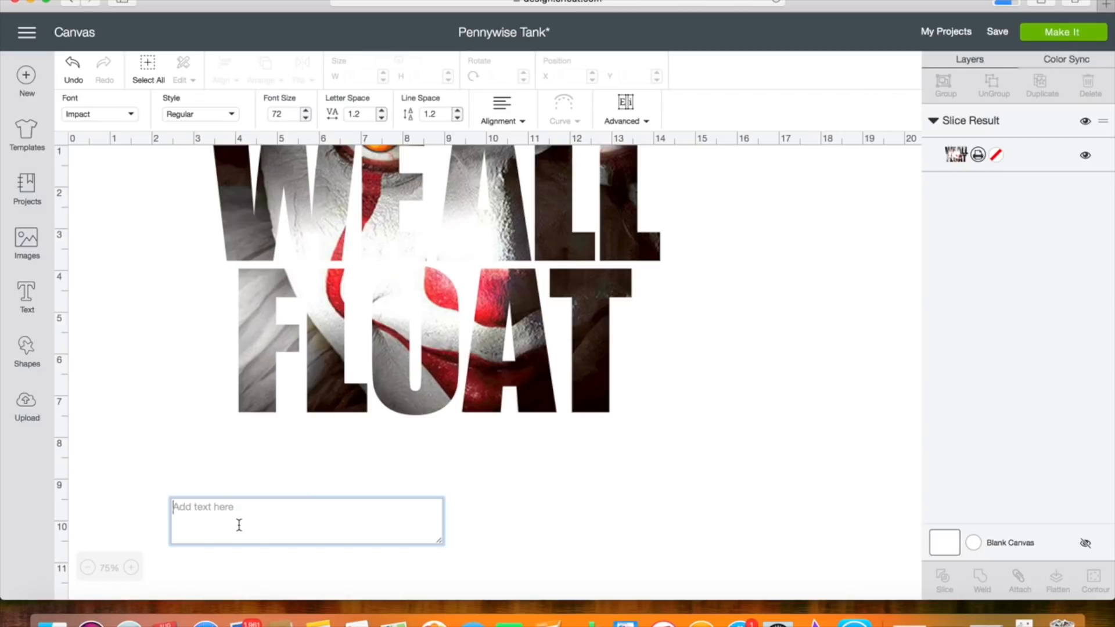
{"action": "type", "text": "DO"}
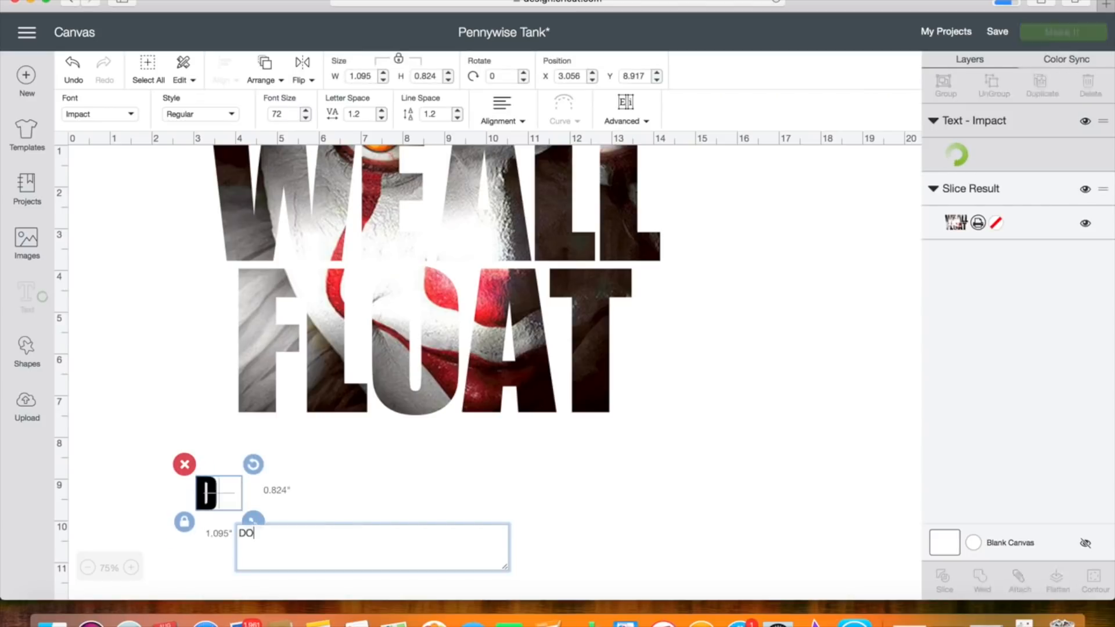
{"action": "type", "text": "WN HERE"}
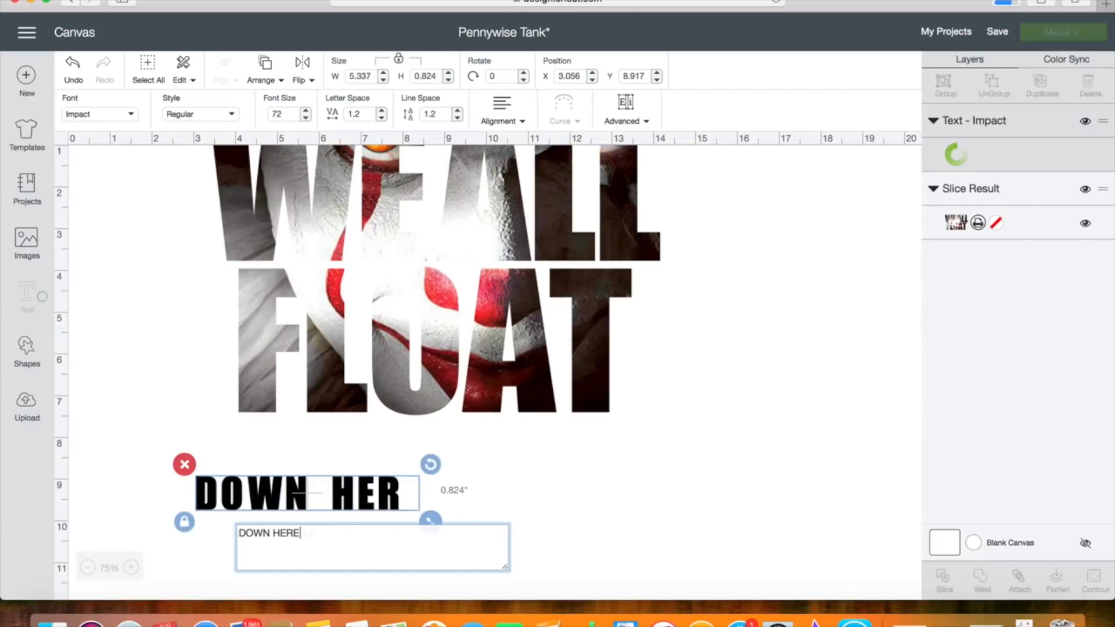
{"action": "left_click", "coordinate": [128, 114]}
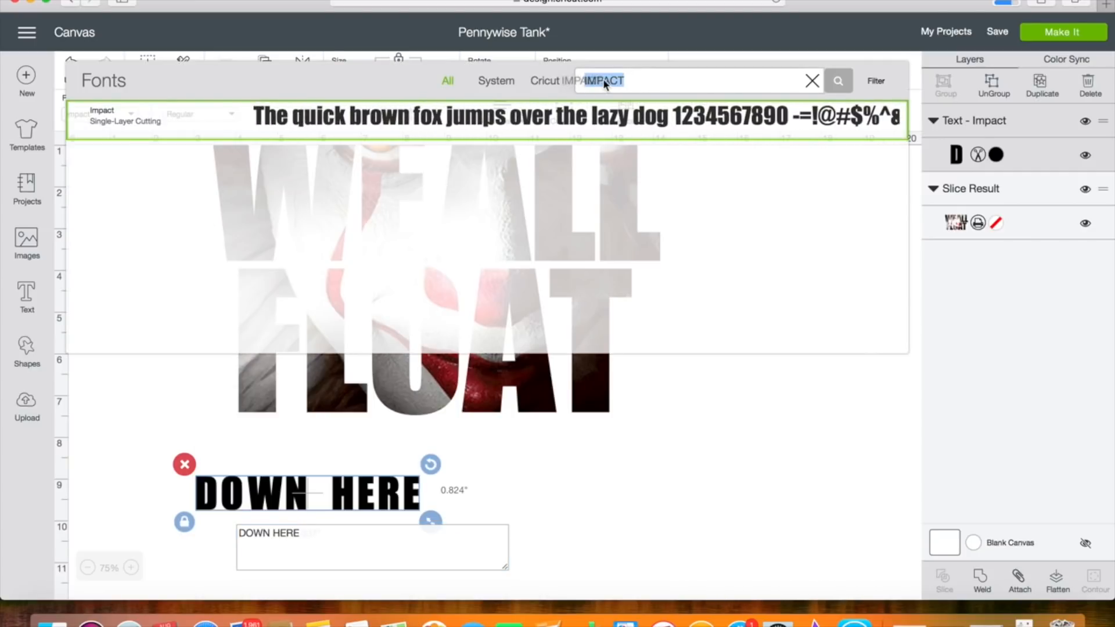
{"action": "type", "text": "BLOOD LUST"}
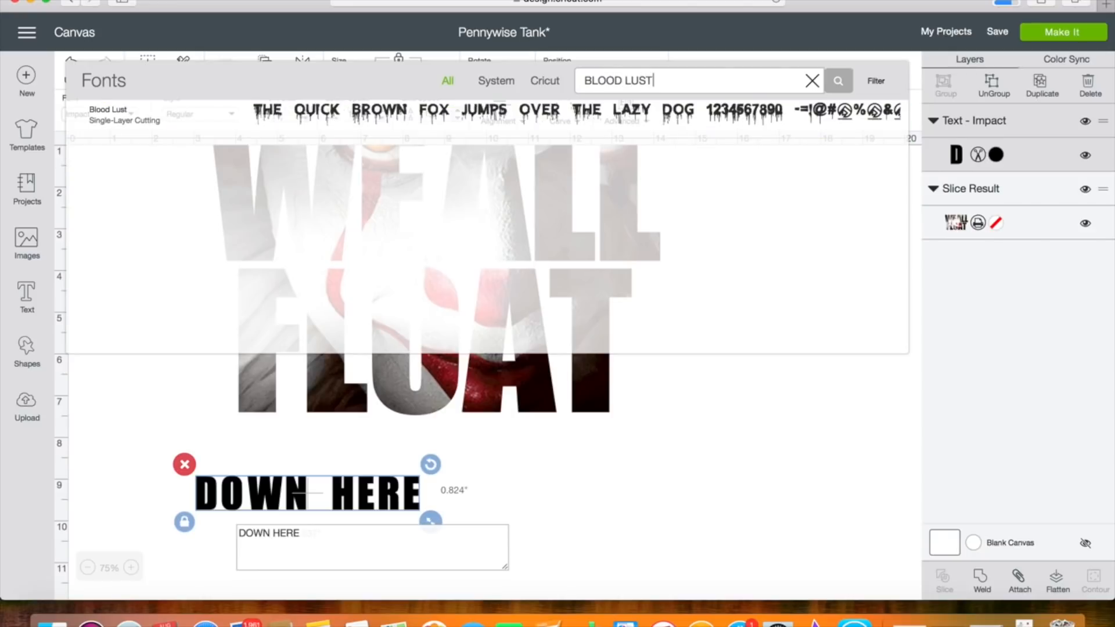
{"action": "left_click", "coordinate": [124, 114]}
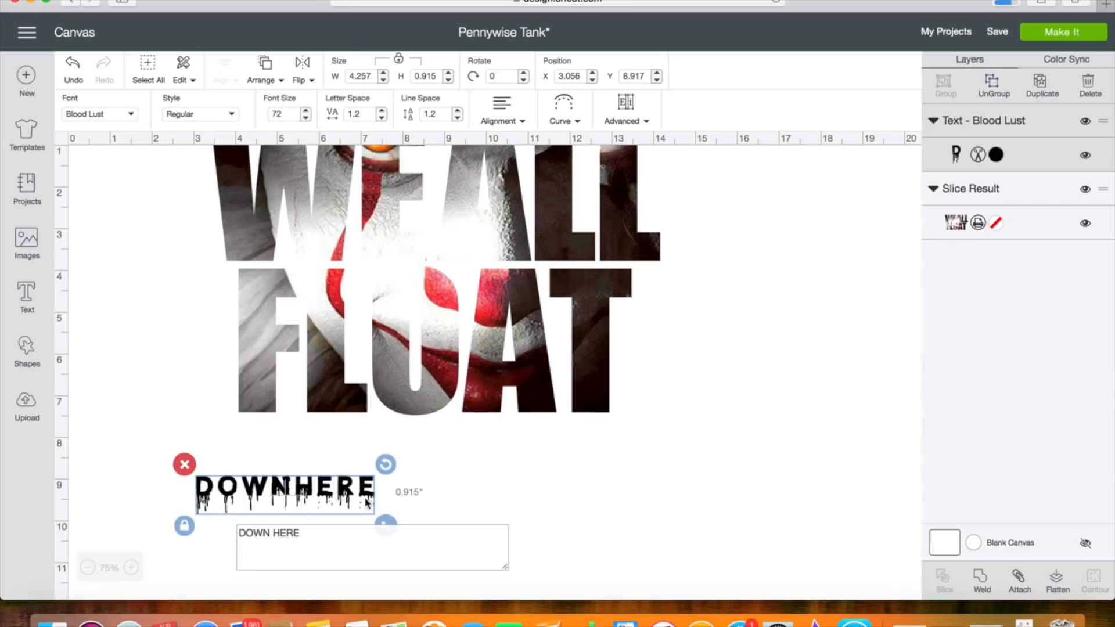
Recolor the DOWN HERE text to the dark red #BB1621.
{"action": "left_click", "coordinate": [996, 154]}
{"action": "left_click", "coordinate": [834, 285]}
{"action": "left_click", "coordinate": [856, 512]}
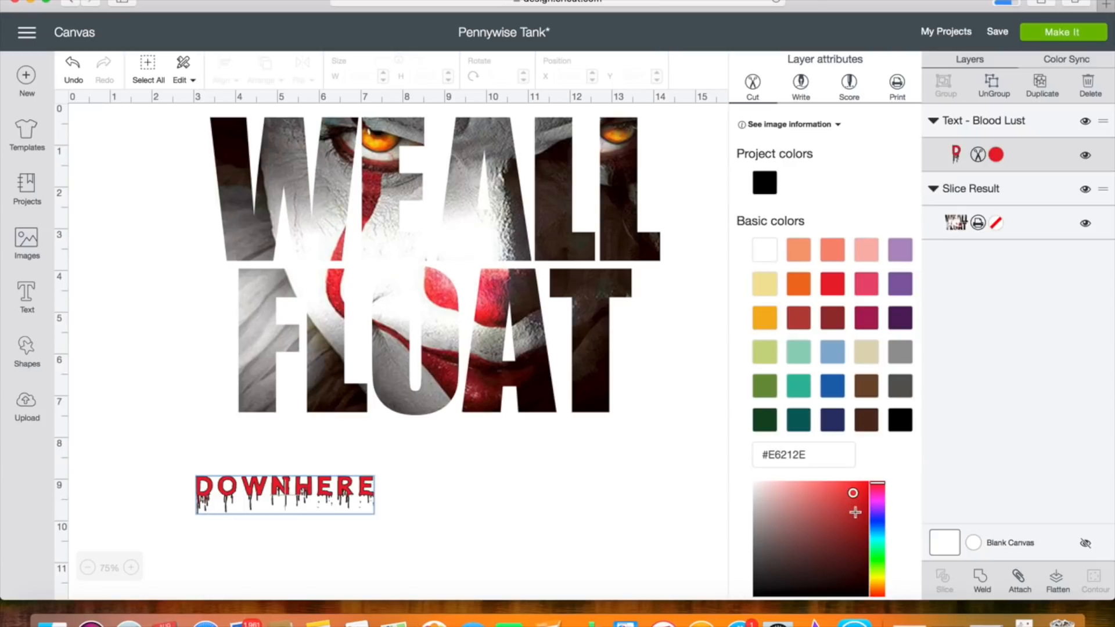
Enlarge the DOWN HERE text to about 13.96 by 3 inches and place it directly beneath FLOAT.
{"action": "left_click", "coordinate": [338, 483]}
{"action": "left_click", "coordinate": [371, 503]}
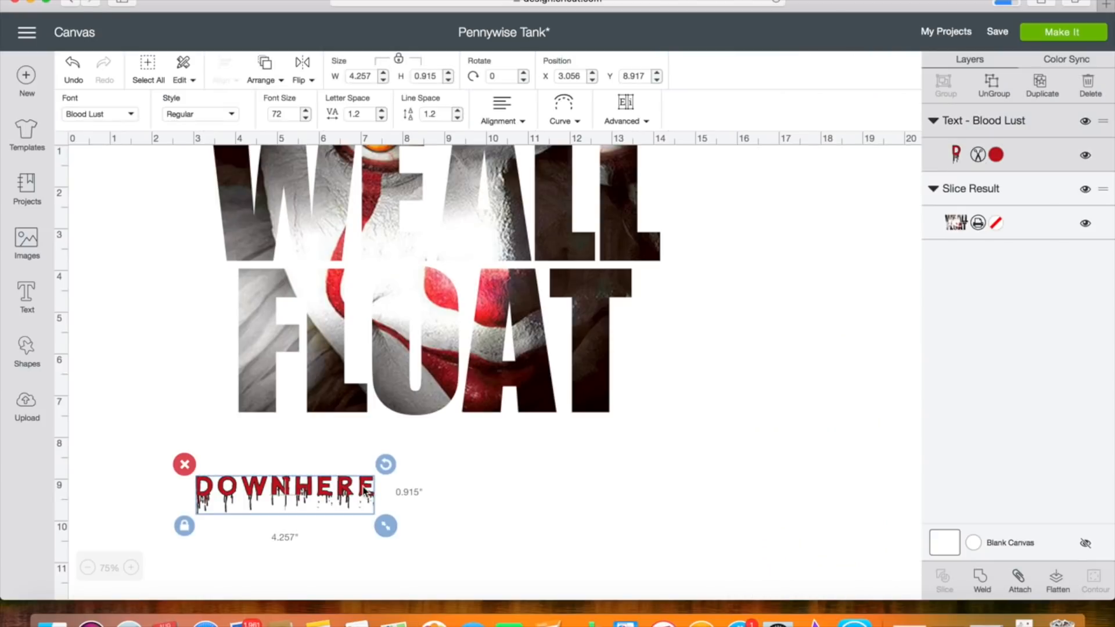
{"action": "left_click_drag", "start_coordinate": [384, 527], "coordinate": [774, 597]}
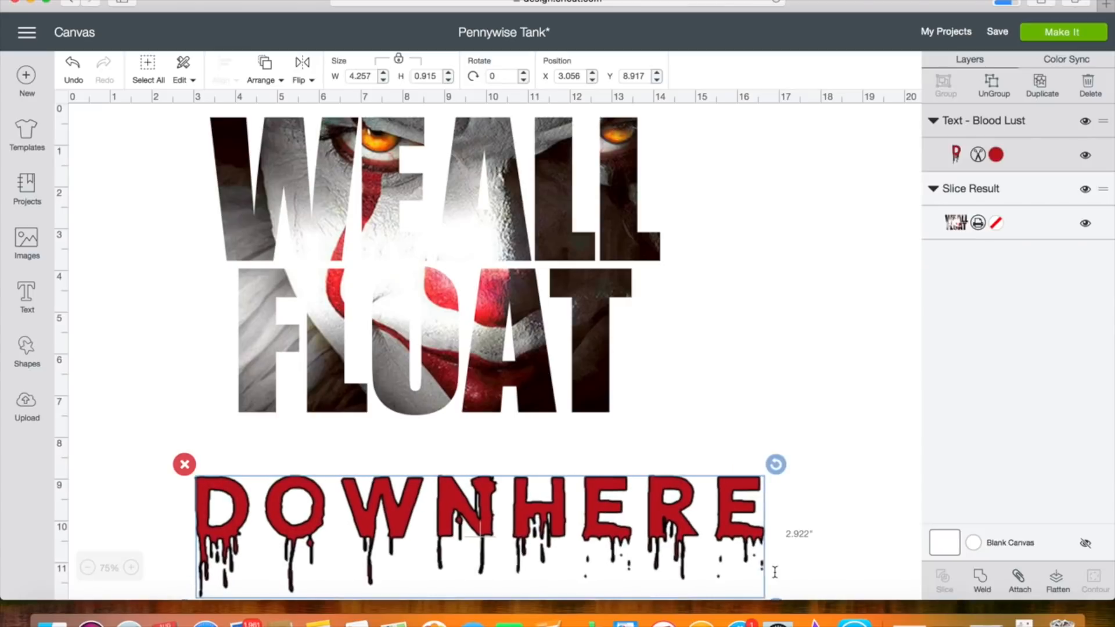
{"action": "left_click_drag", "start_coordinate": [593, 528], "coordinate": [547, 475]}
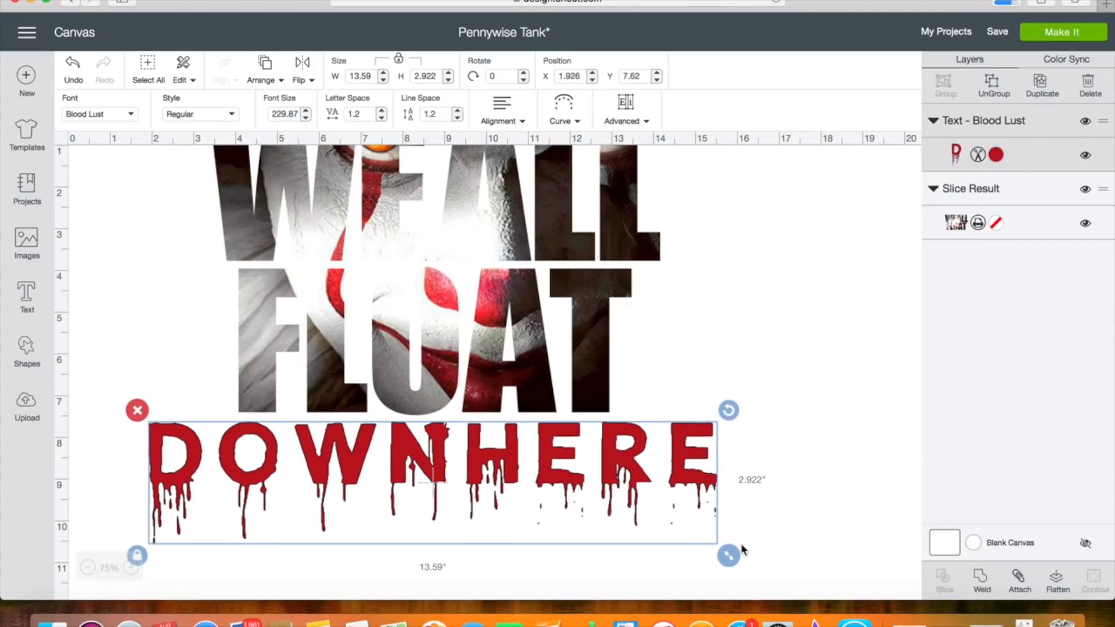
{"action": "left_click_drag", "start_coordinate": [731, 559], "coordinate": [744, 559]}
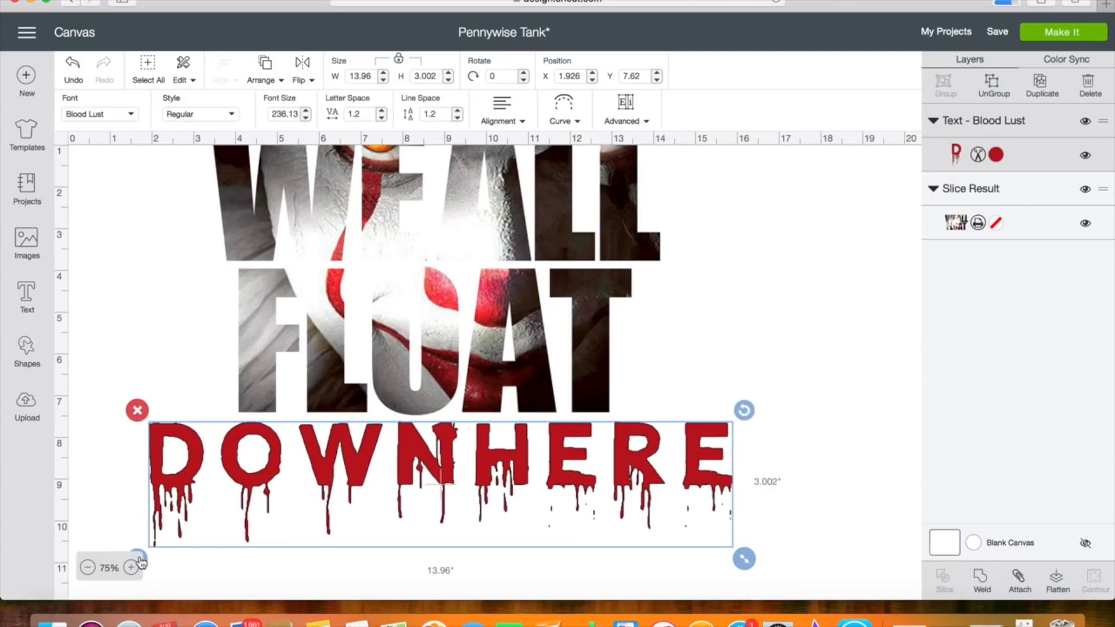
Unlock the DOWN HERE text's proportions and set its height to 4.5 inches.
{"action": "left_click", "coordinate": [96, 512]}
{"action": "left_click", "coordinate": [192, 491]}
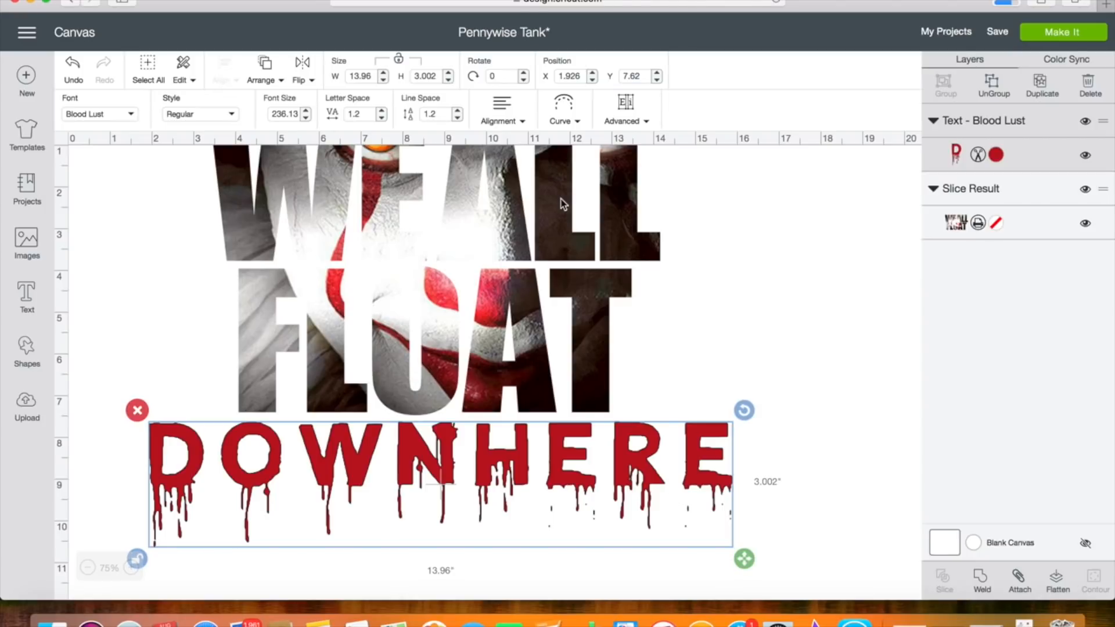
{"action": "double_click", "coordinate": [438, 76]}
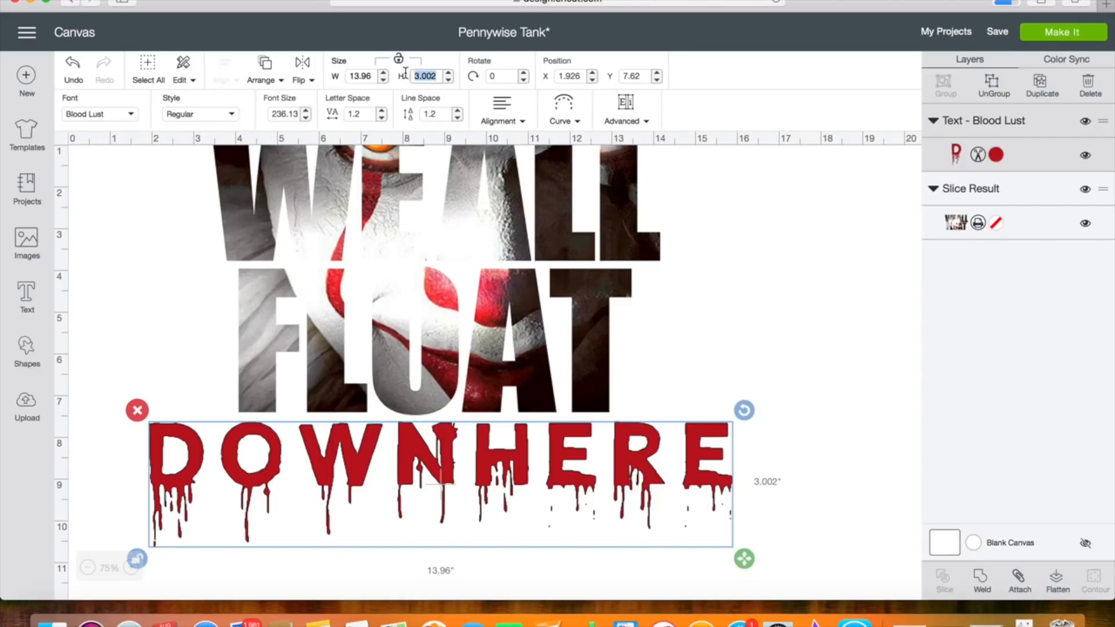
{"action": "type", "text": "4.5"}
{"action": "key", "text": "Return"}
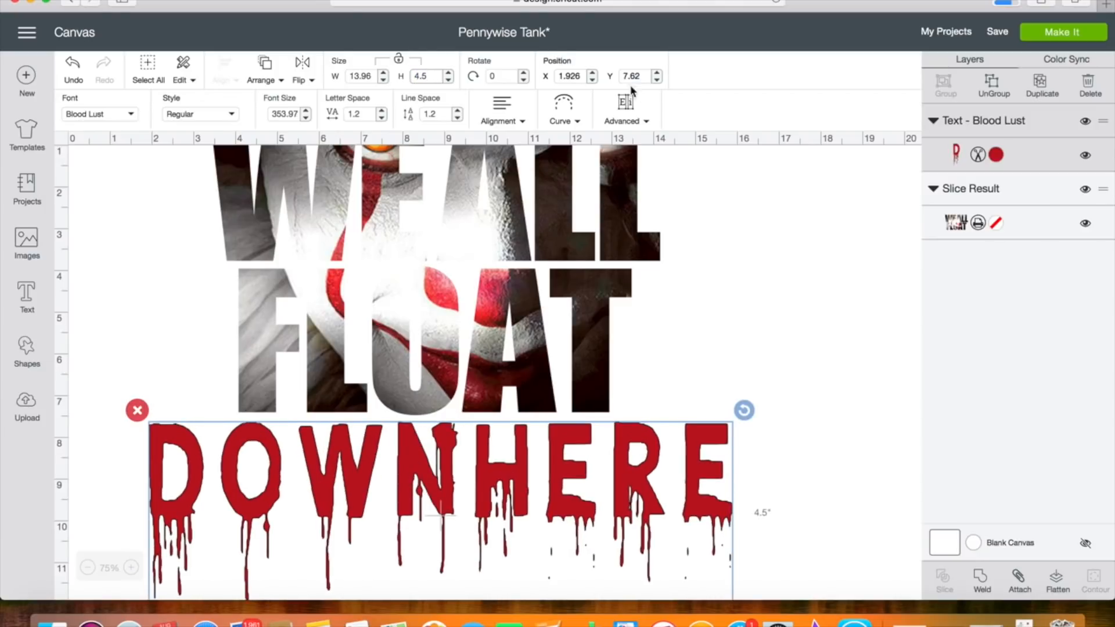
{"action": "left_click", "coordinate": [756, 264]}
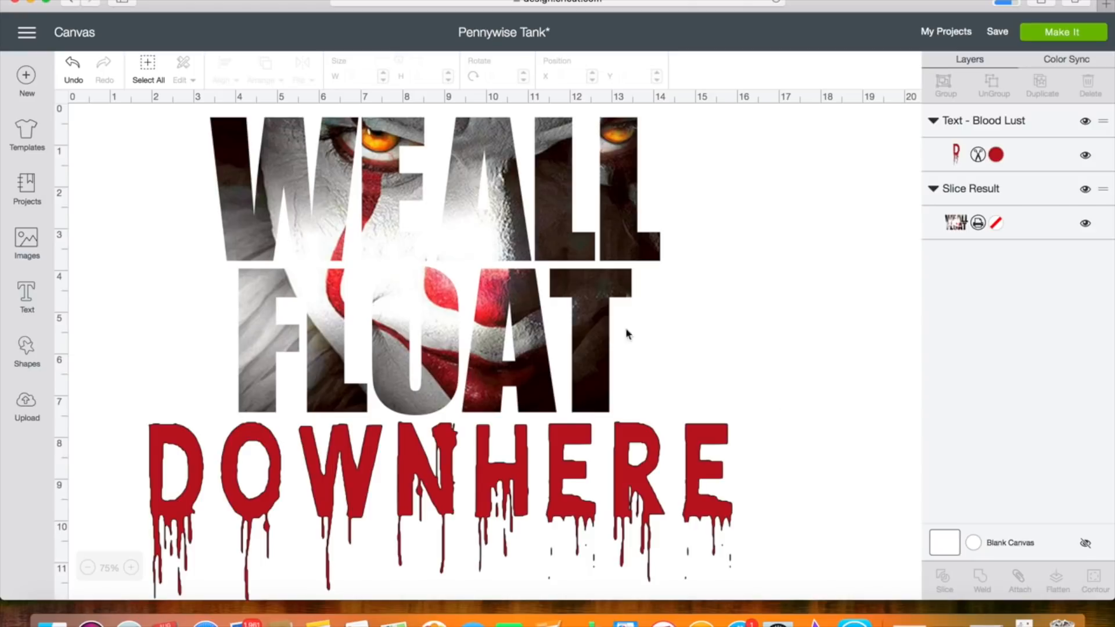
Change the canvas color to black and save the project.
{"action": "left_click", "coordinate": [974, 544]}
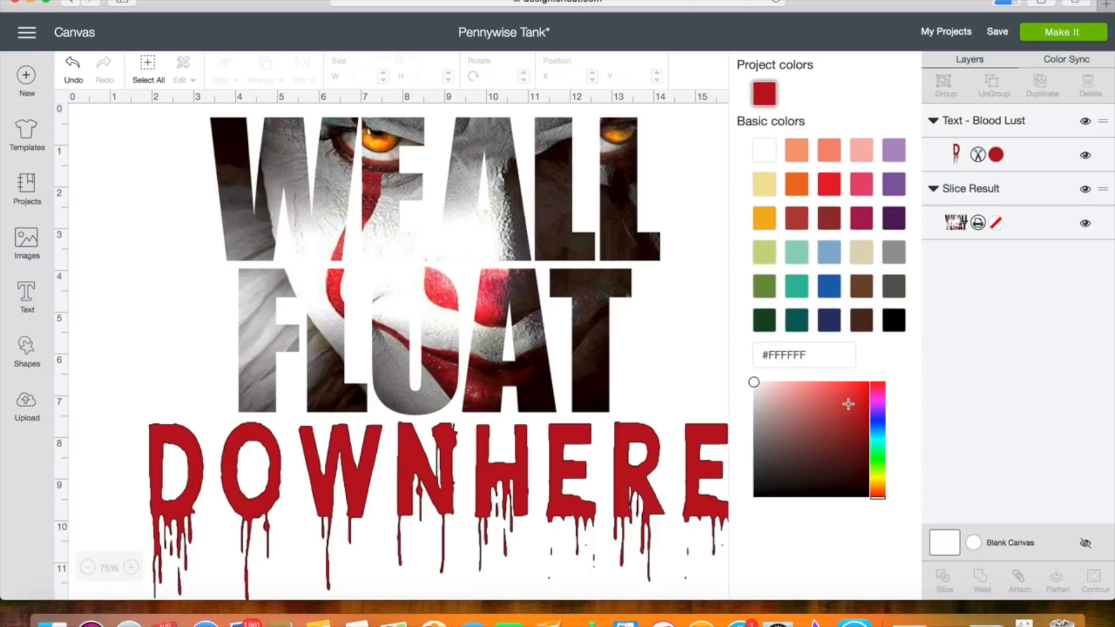
{"action": "left_click", "coordinate": [894, 320]}
{"action": "left_click", "coordinate": [679, 341]}
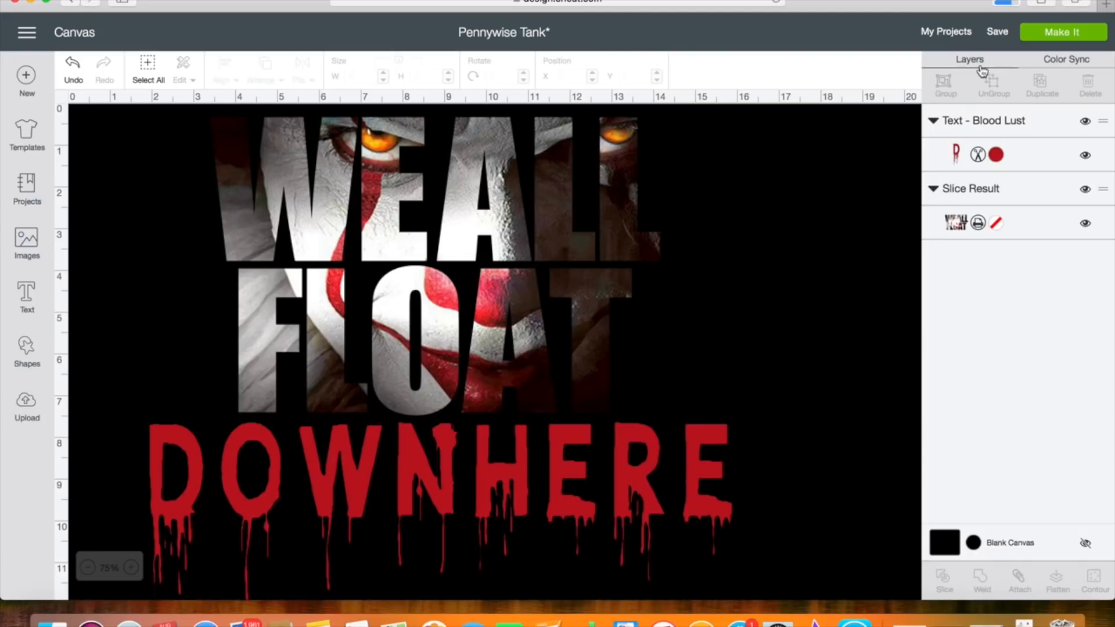
{"action": "left_click", "coordinate": [996, 33]}
{"action": "left_click", "coordinate": [1002, 54]}
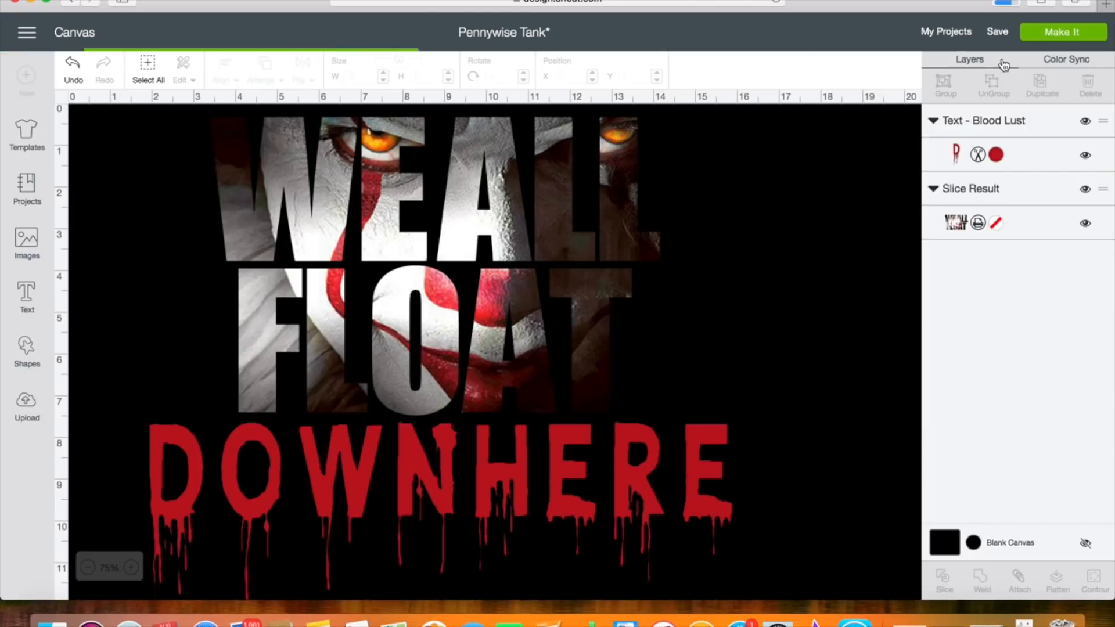